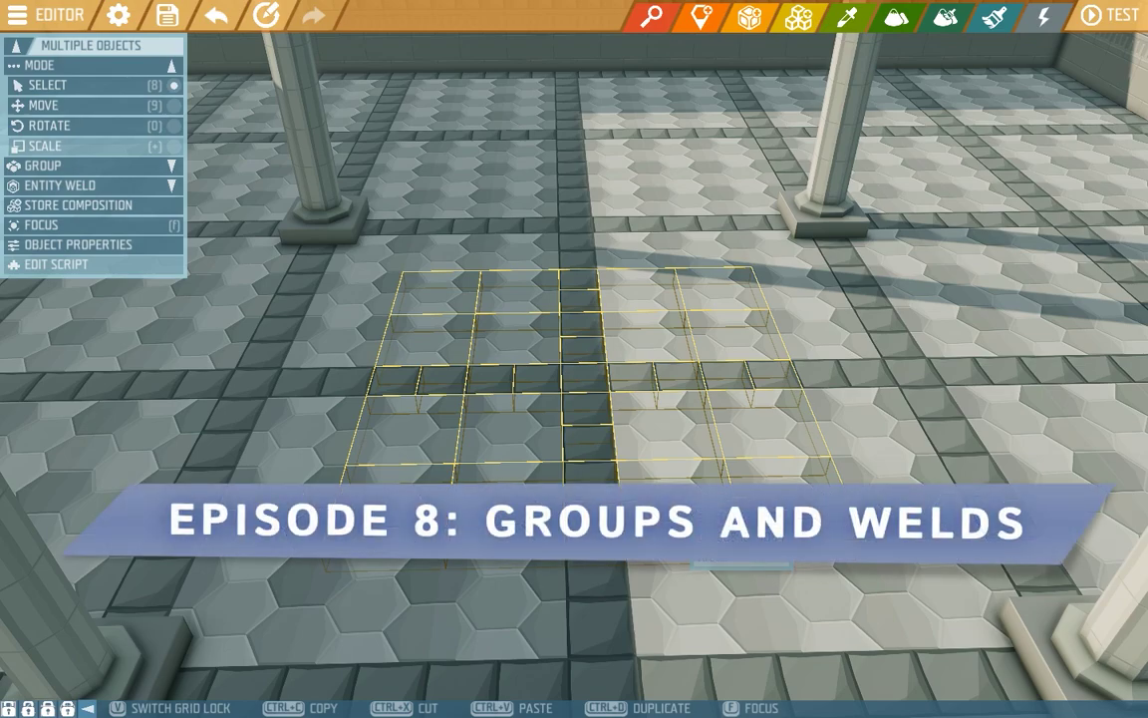
# Step: Switch to Move mode (9) and toggle the lower-left block off and back on, keeping every stone tile selected
pyautogui.scroll(5, 688, 510)
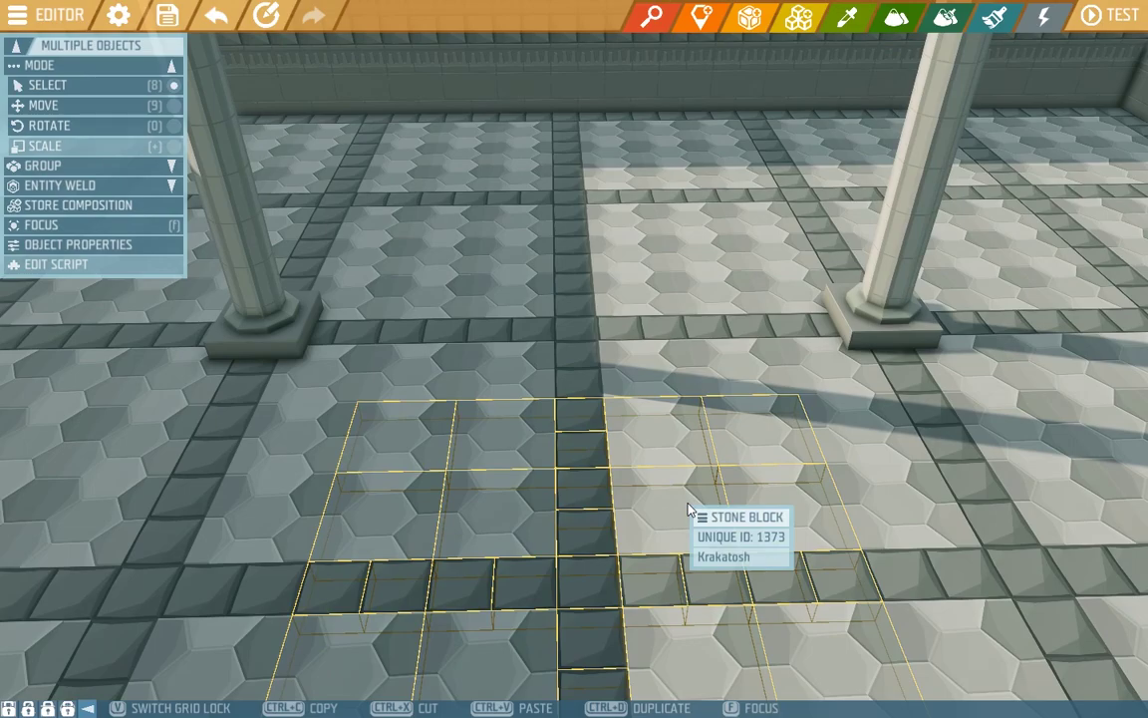
pyautogui.scroll(6, 687, 511)
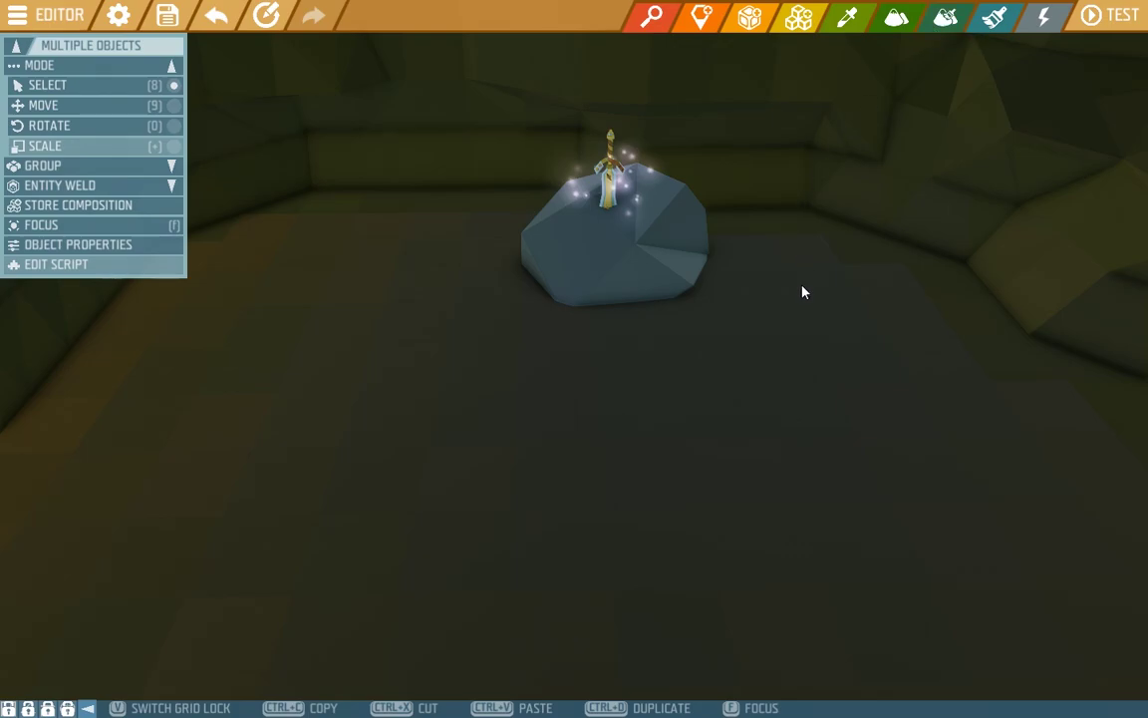
pyautogui.press('f')
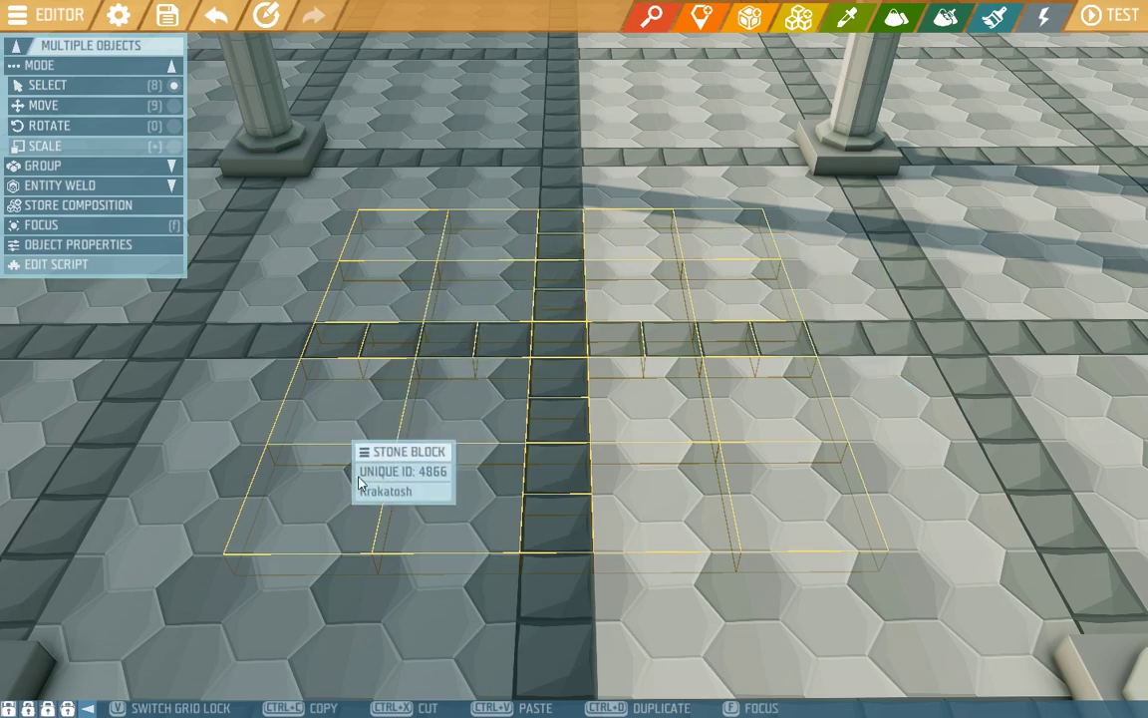
pyautogui.press('9')
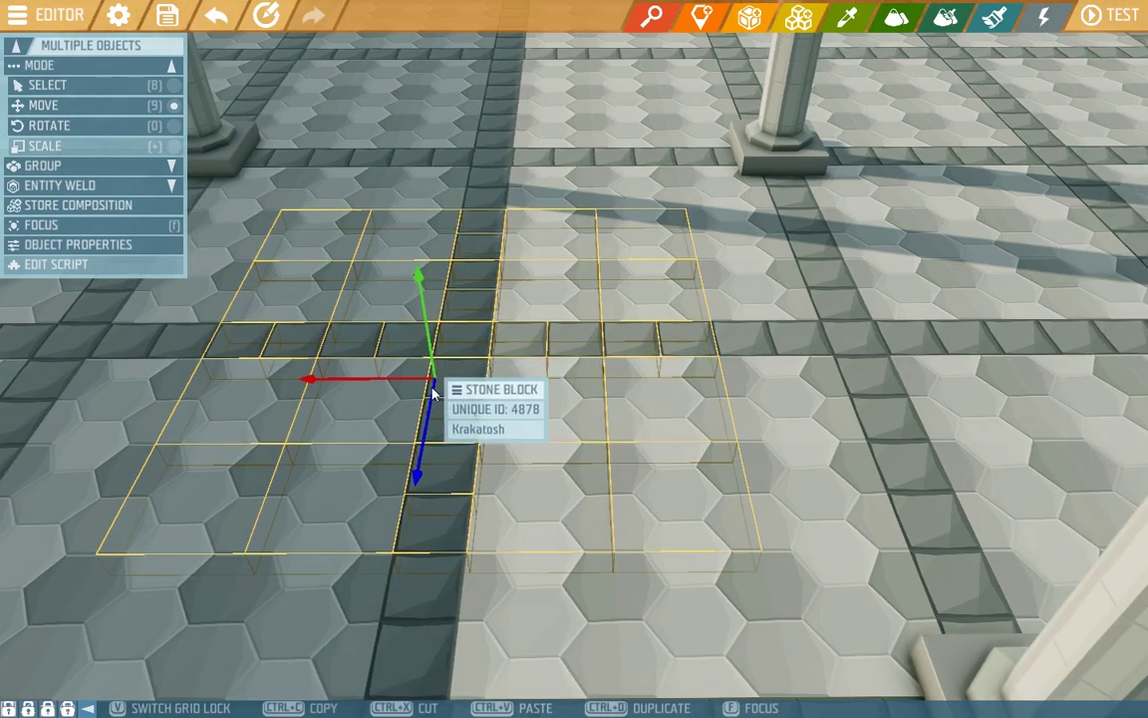
pyautogui.press('a')
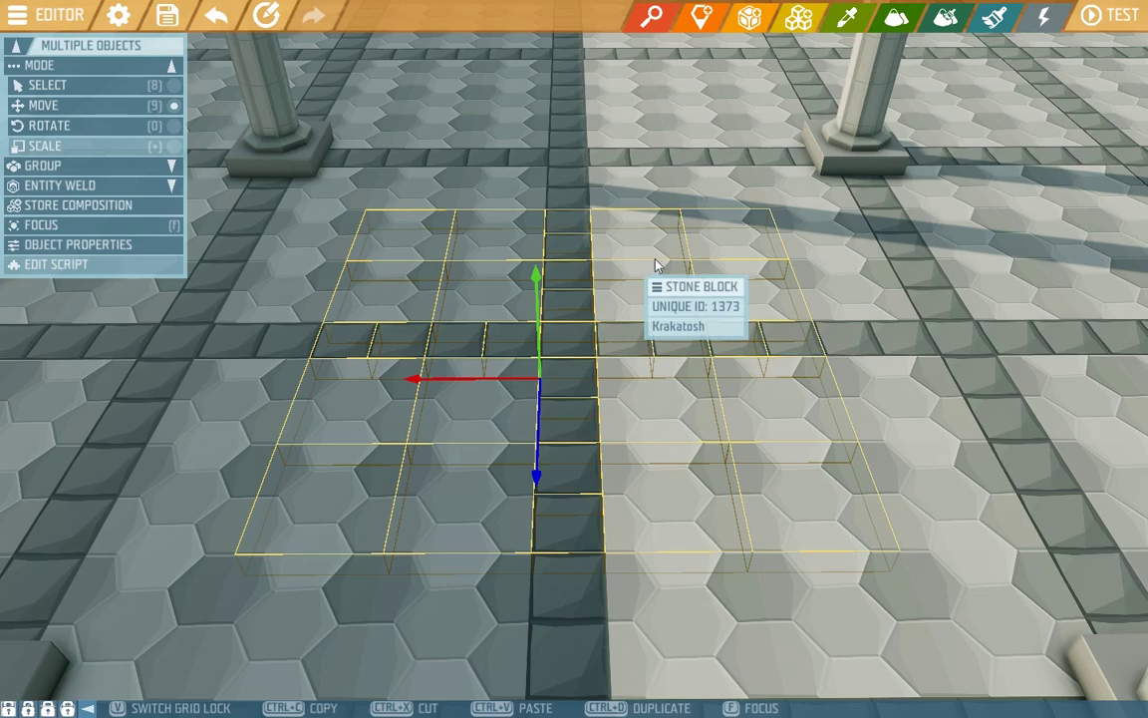
pyautogui.keyDown('ctrl'); pyautogui.click(356, 510); pyautogui.keyUp('ctrl')
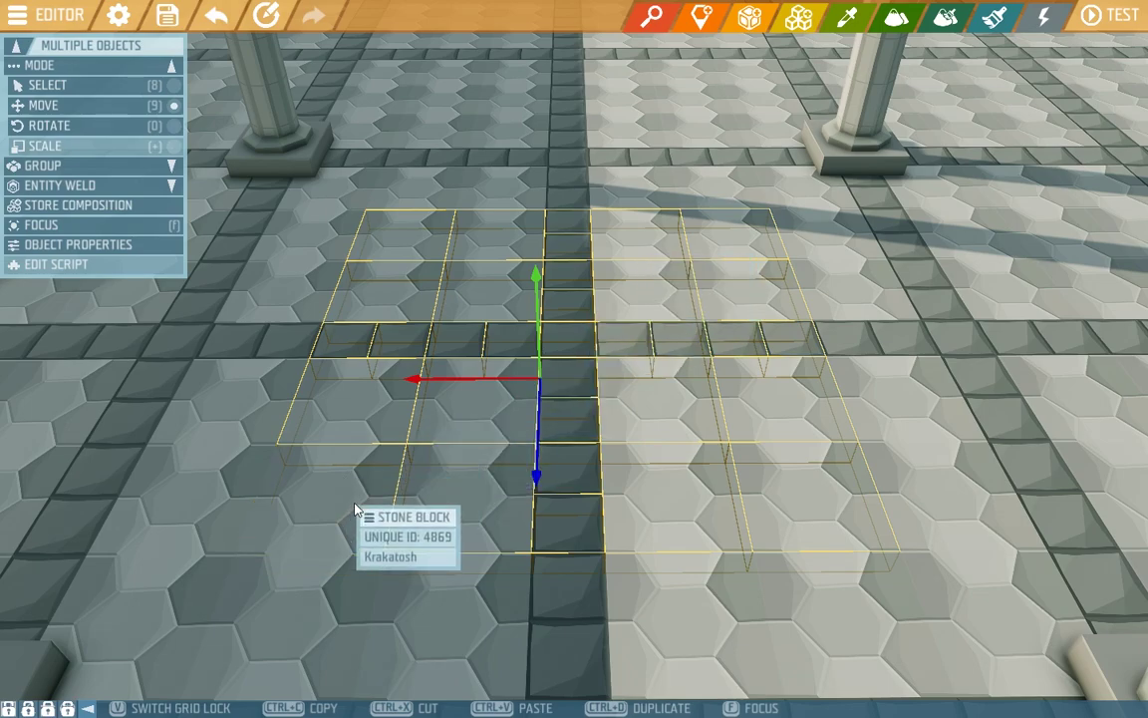
pyautogui.keyDown('ctrl'); pyautogui.click(356, 509); pyautogui.keyUp('ctrl')
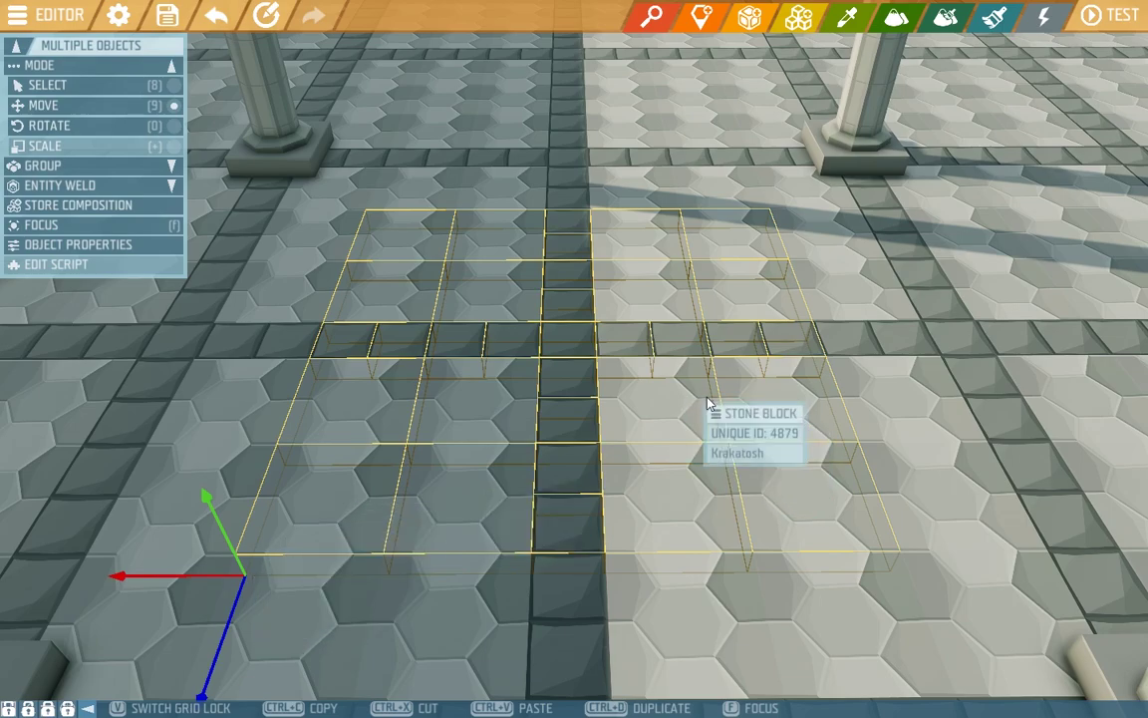
# Step: Drag the green Move axis to raise the selected stone-block grid high above the floor
pyautogui.scroll(-3, 542, 438)
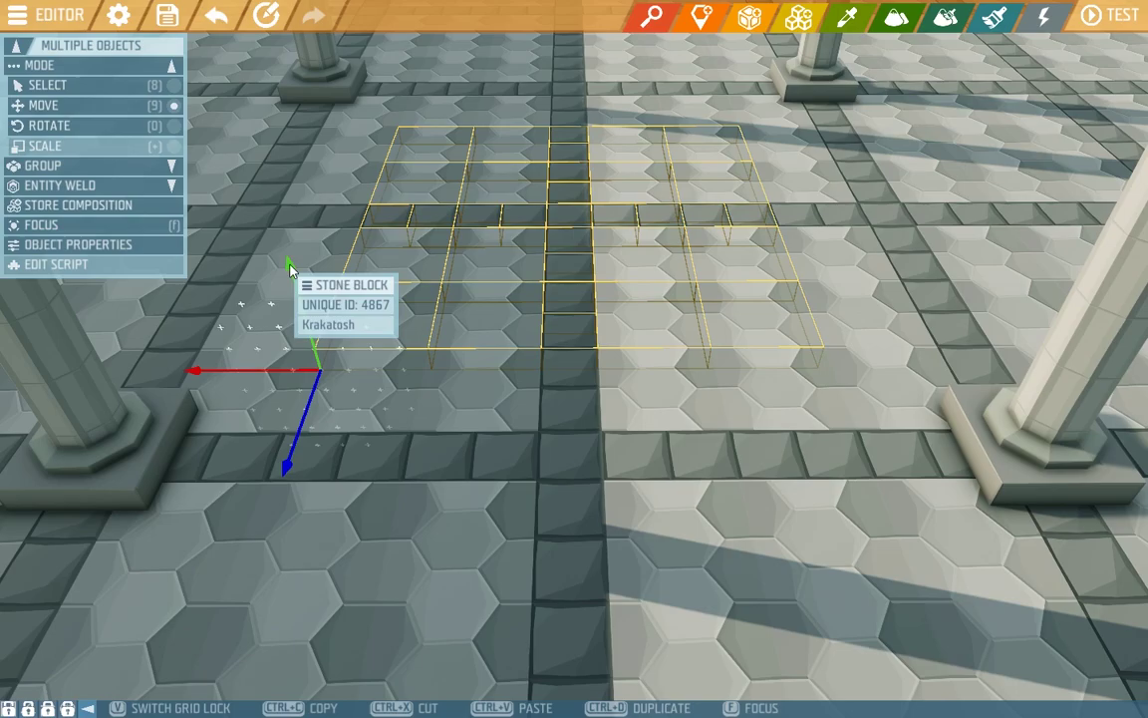
pyautogui.moveTo(290, 269); pyautogui.dragTo(418, 279, button='right')
pyautogui.scroll(-5, 481, 261)
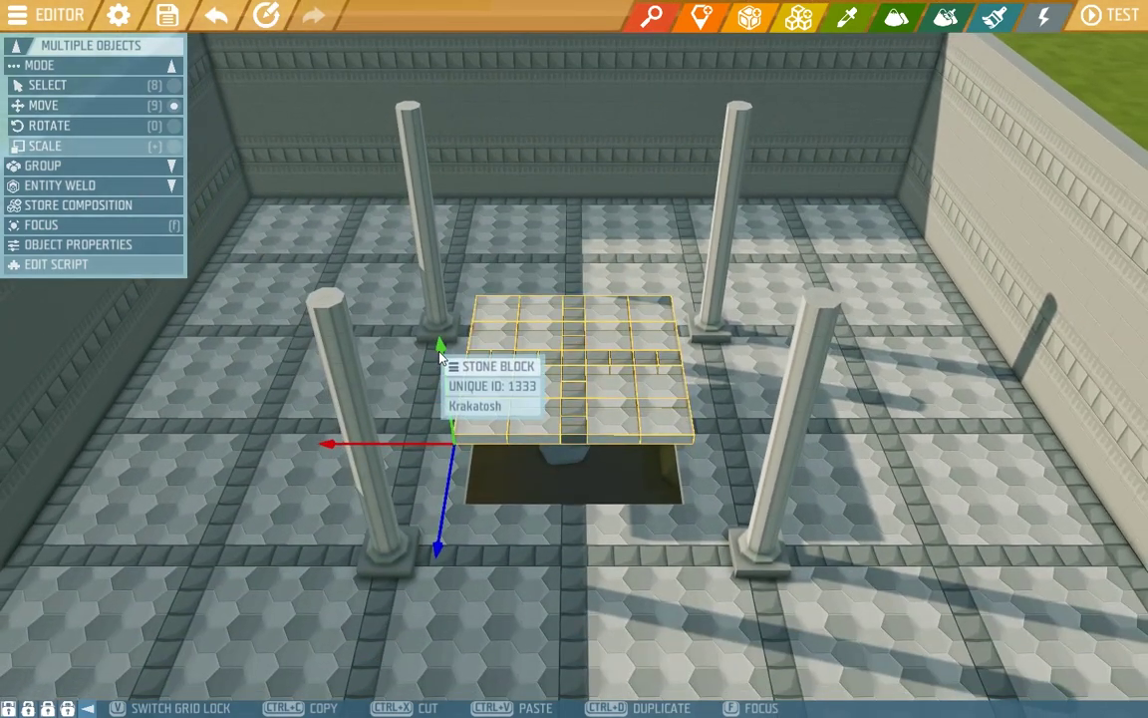
pyautogui.moveTo(436, 356); pyautogui.dragTo(361, 8)
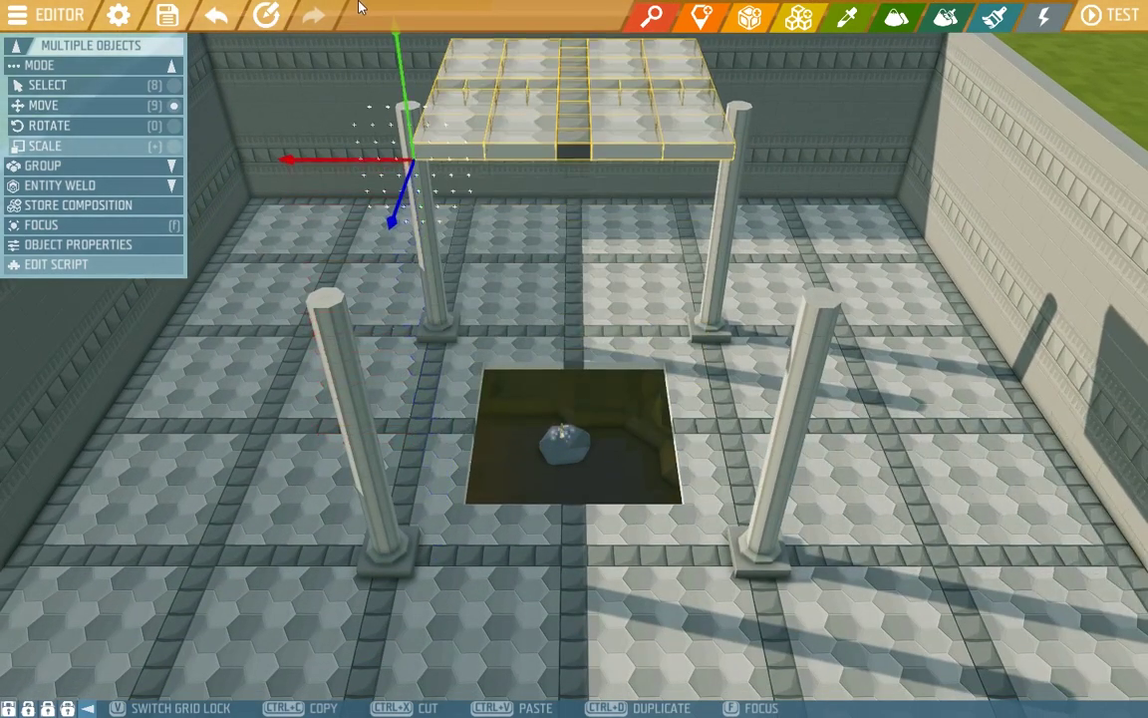
pyautogui.scroll(-3, 592, 319)
pyautogui.moveTo(592, 319); pyautogui.dragTo(429, 299, button='right')
pyautogui.scroll(3, 499, 299)
pyautogui.scroll(-2, 498, 299)
pyautogui.scroll(3, 429, 299)
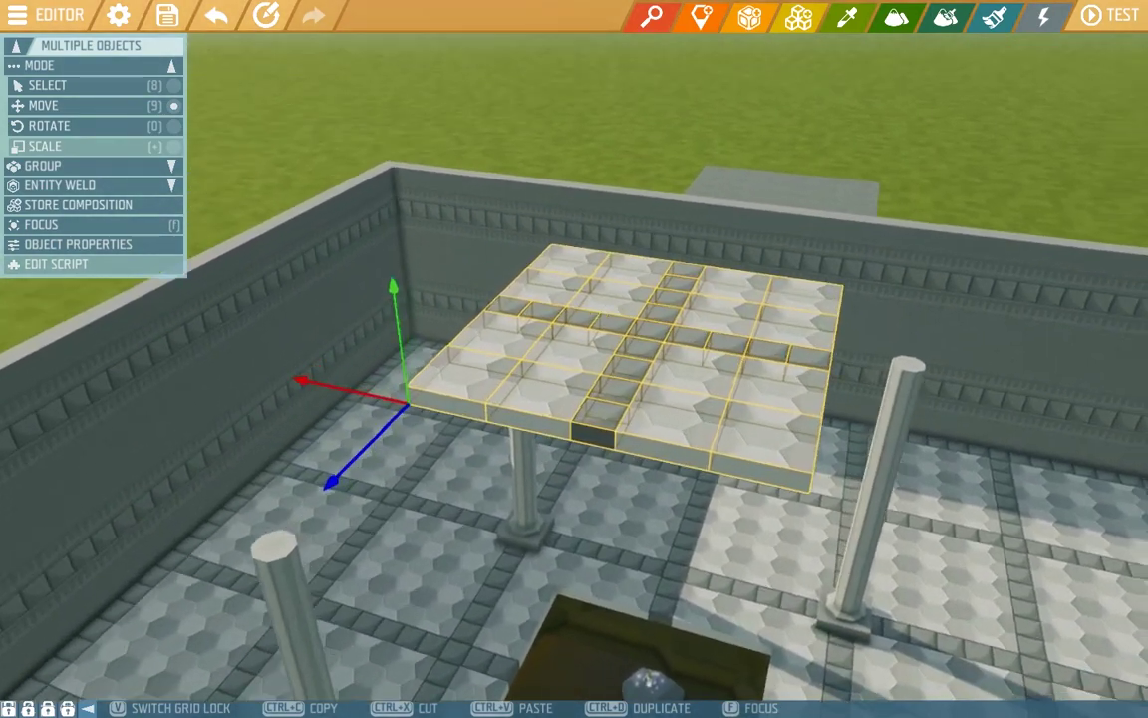
pyautogui.scroll(2, 628, 385)
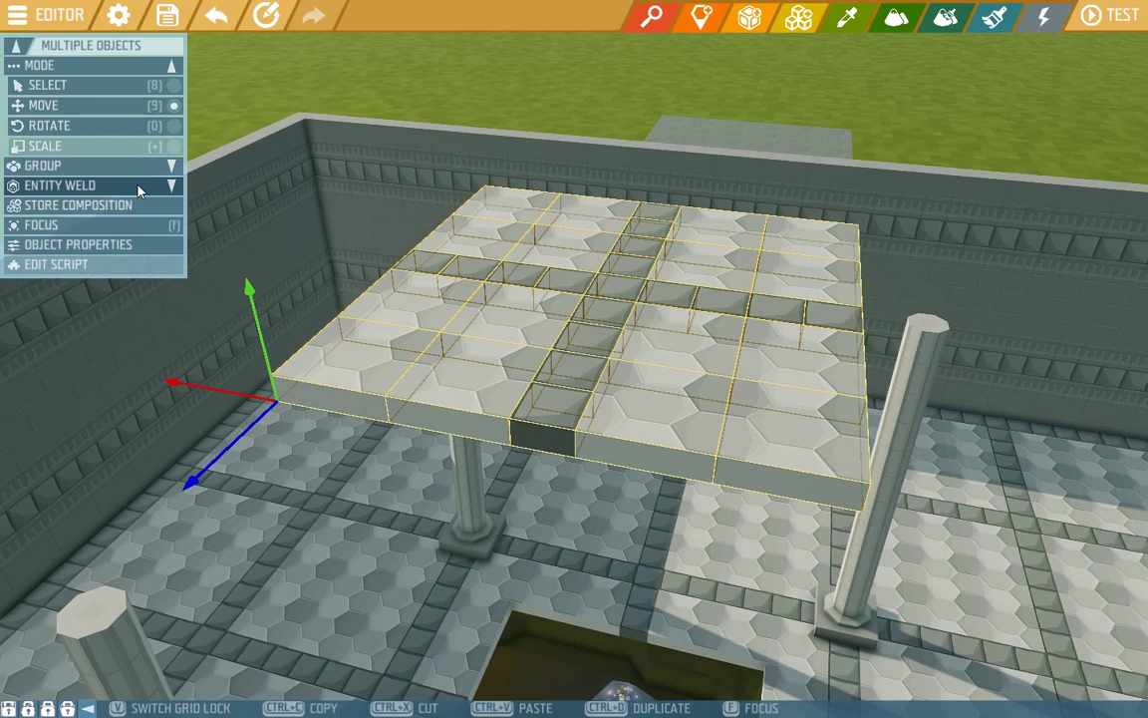
# Step: Expand the Entity Weld section in the left panel
pyautogui.click(140, 189)
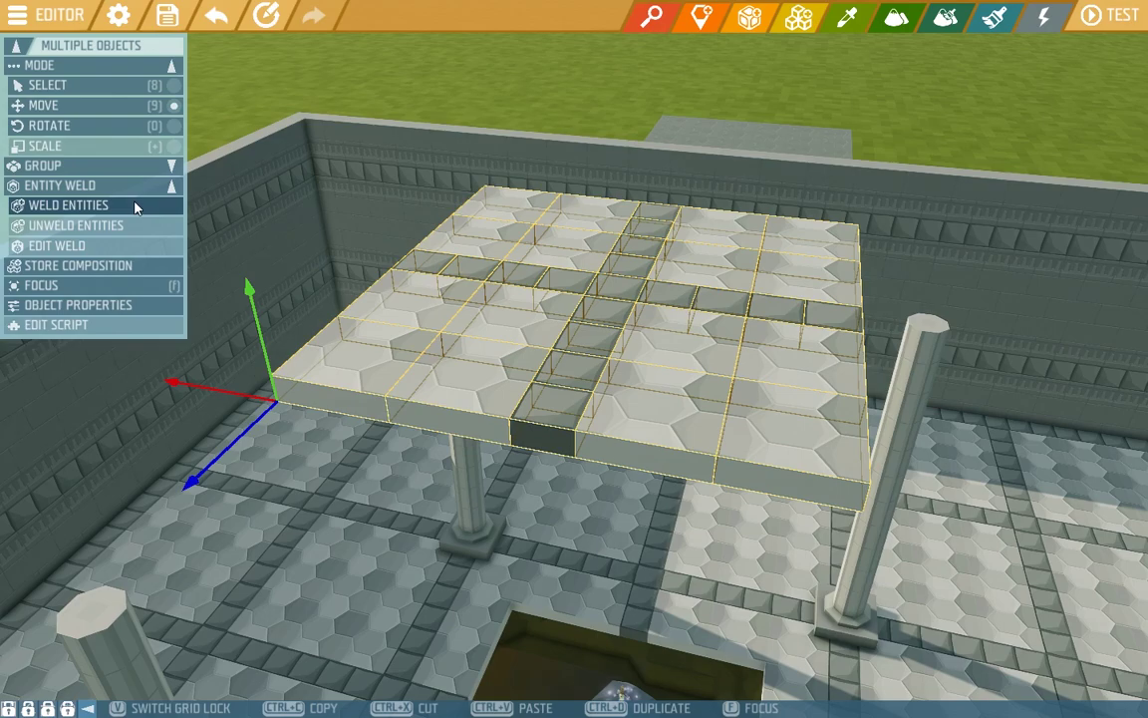
# Step: Weld the raised blocks into one entity, reducing colliders from 39 to 8
pyautogui.click(136, 206)
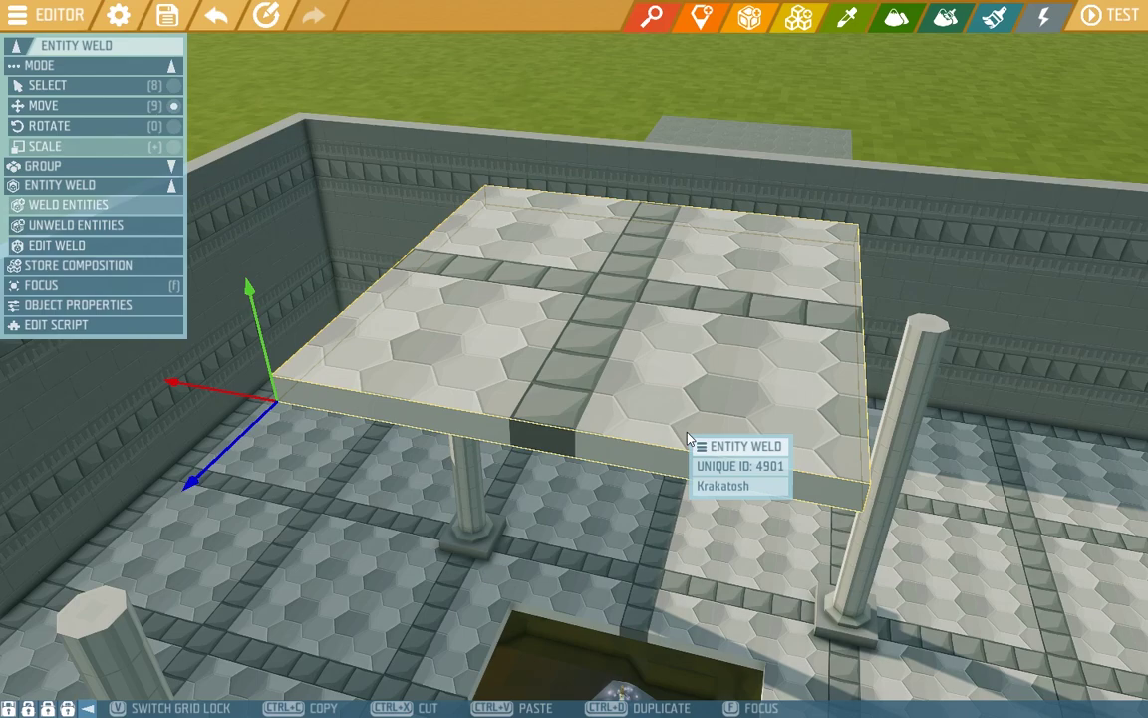
# Step: Unweld and re-weld the stone slab, then enter and exit Edit Weld mode
pyautogui.click(148, 227)
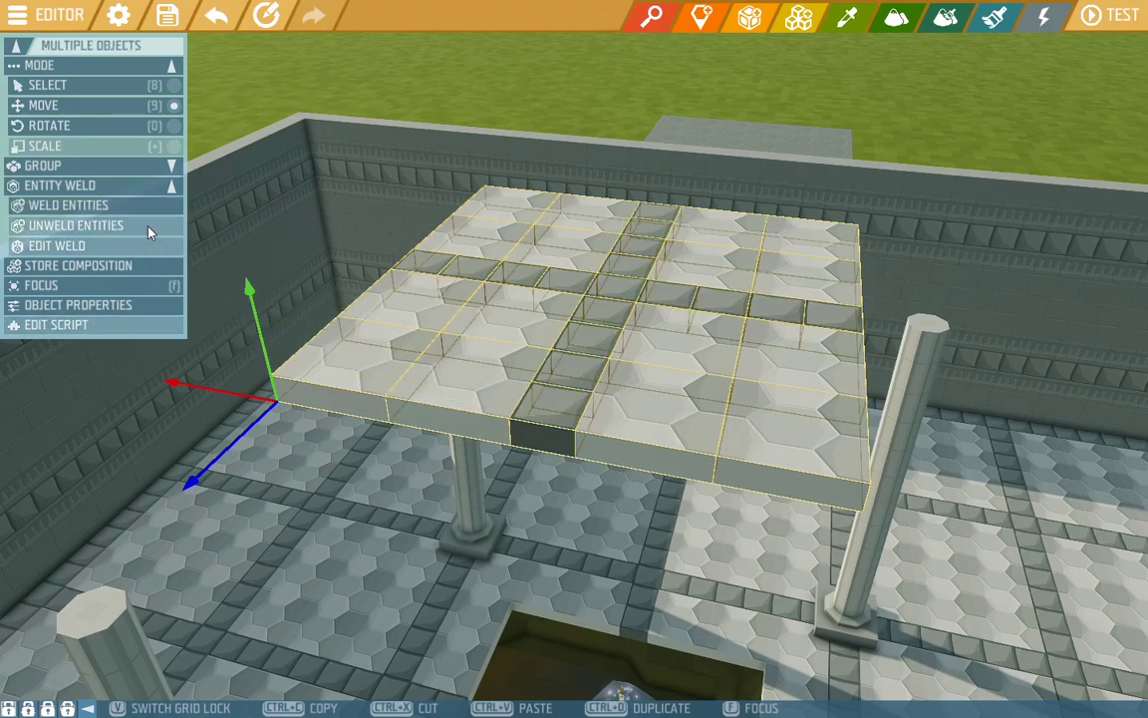
pyautogui.click(134, 206)
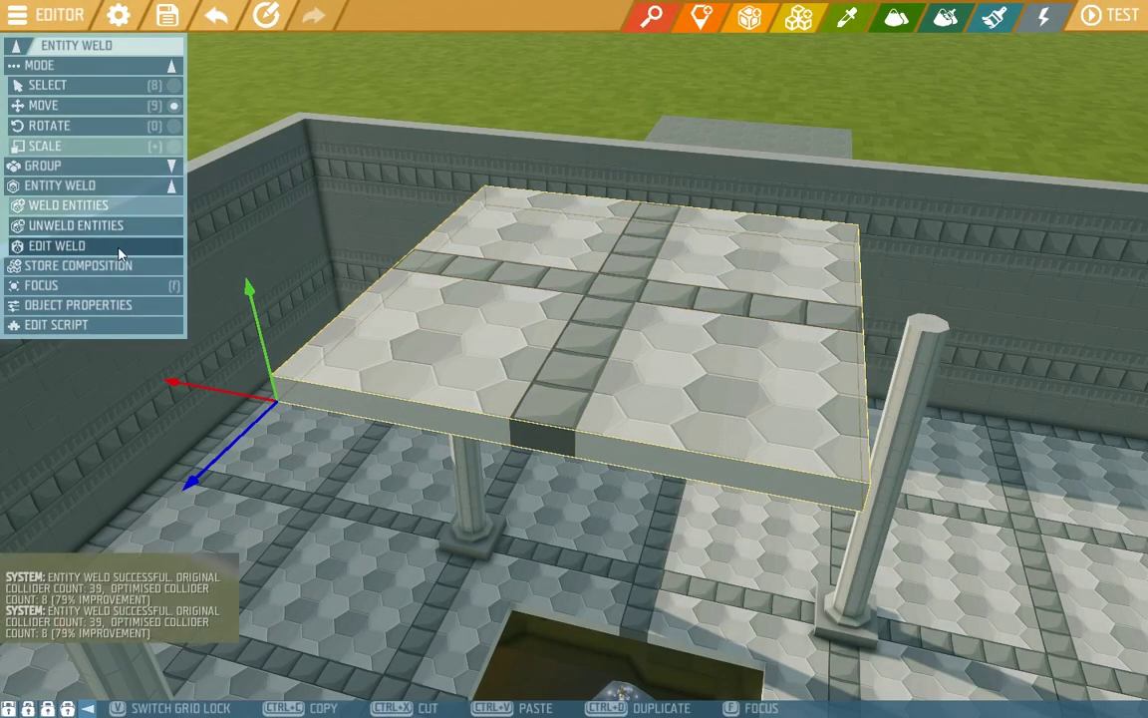
pyautogui.click(120, 250)
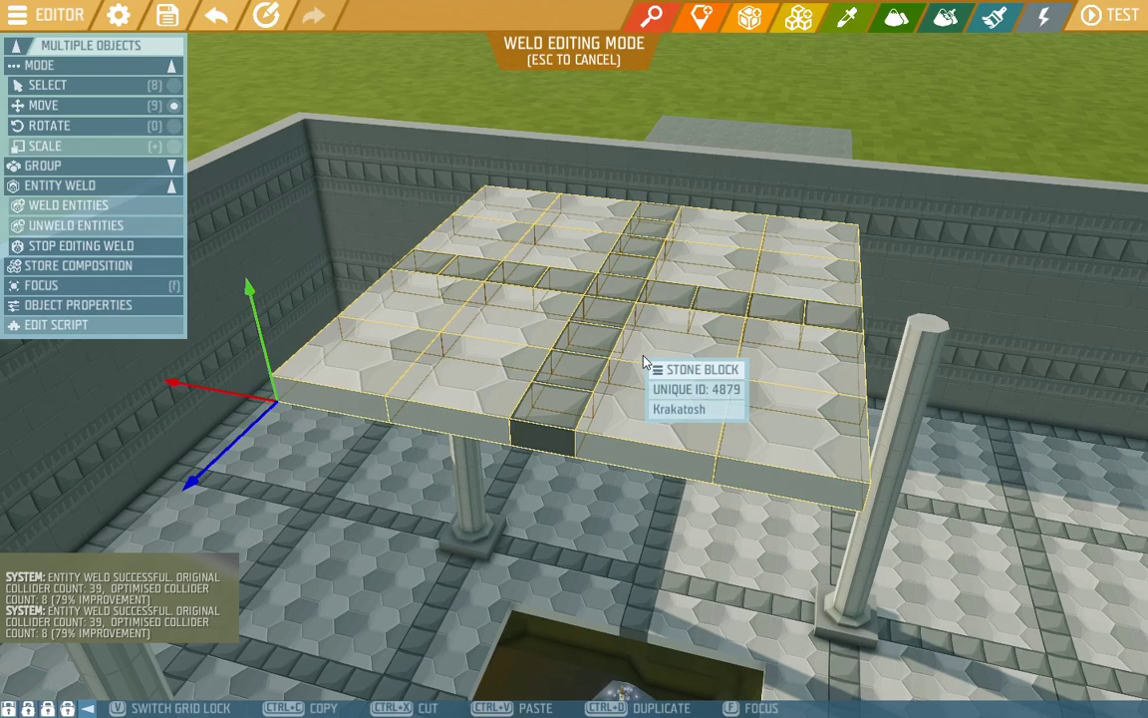
pyautogui.press('Escape')
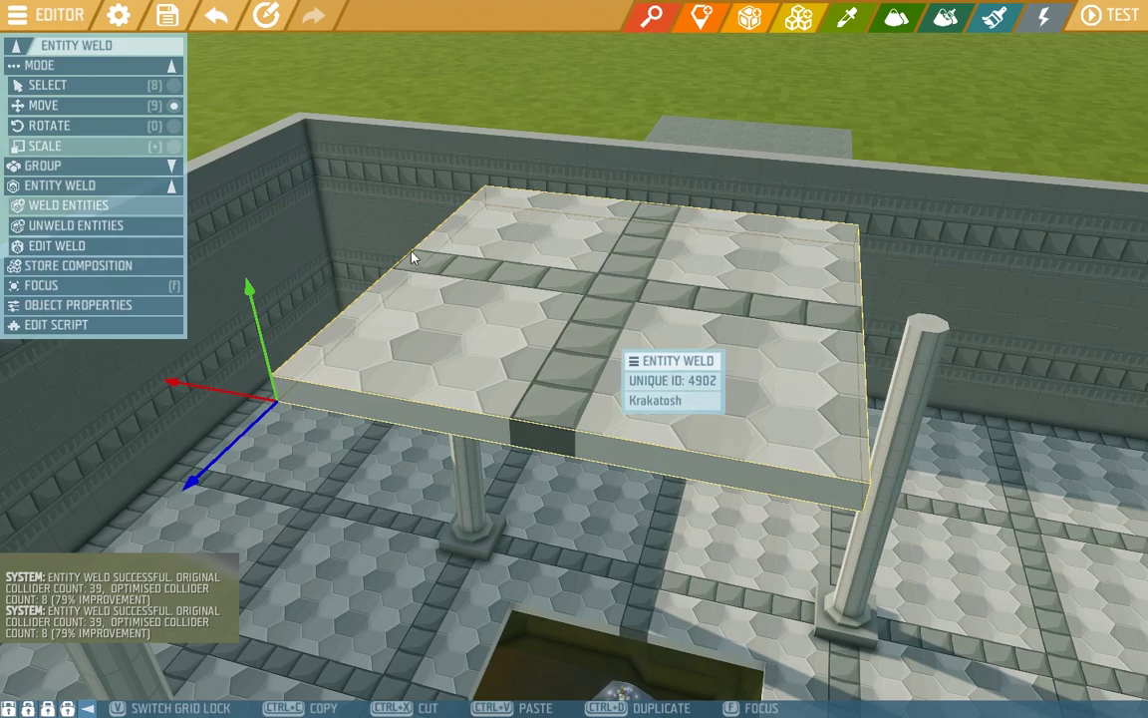
# Step: Run Export Game > Optimise from the Editor menu, then select the welded slab
pyautogui.click(62, 16)
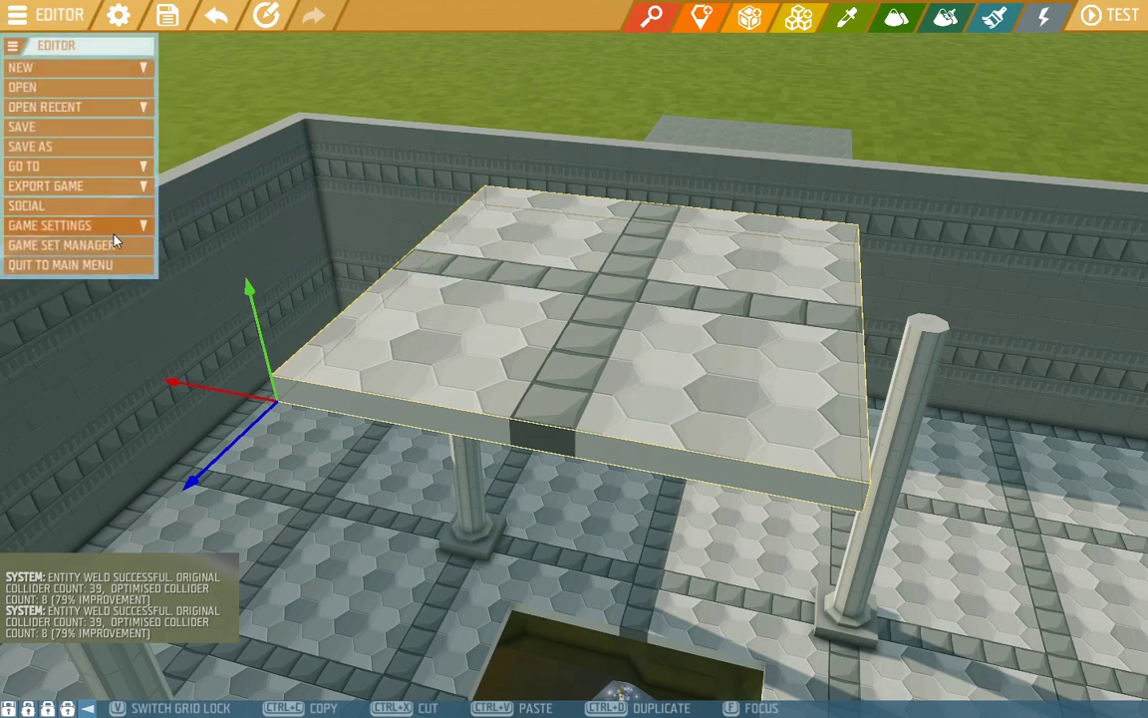
pyautogui.click(121, 187)
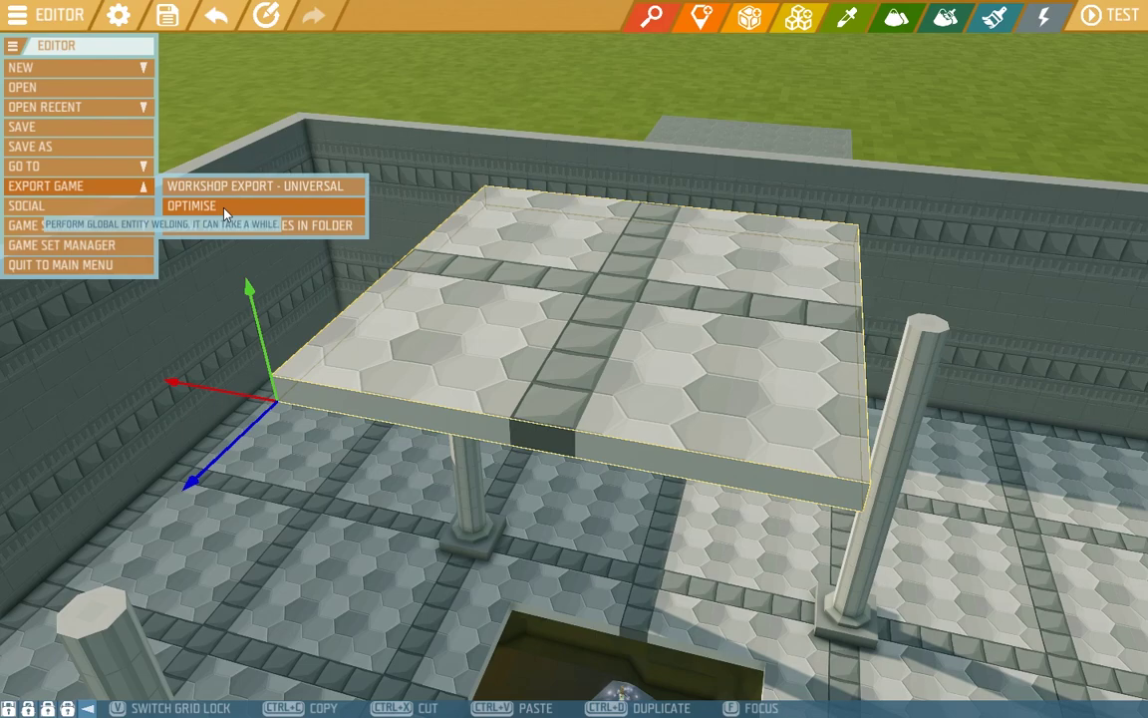
pyautogui.click(224, 212)
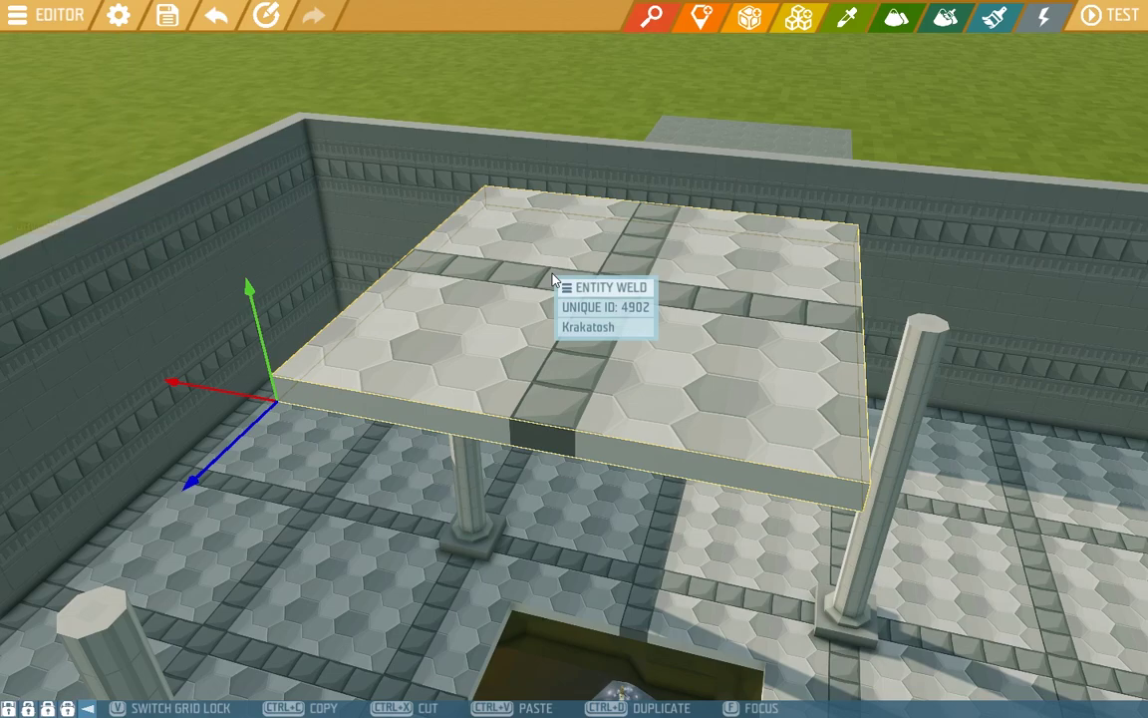
pyautogui.click(555, 281)
# Step: Unweld the slab into separate stone tiles and expand the Group section
pyautogui.click(113, 222)
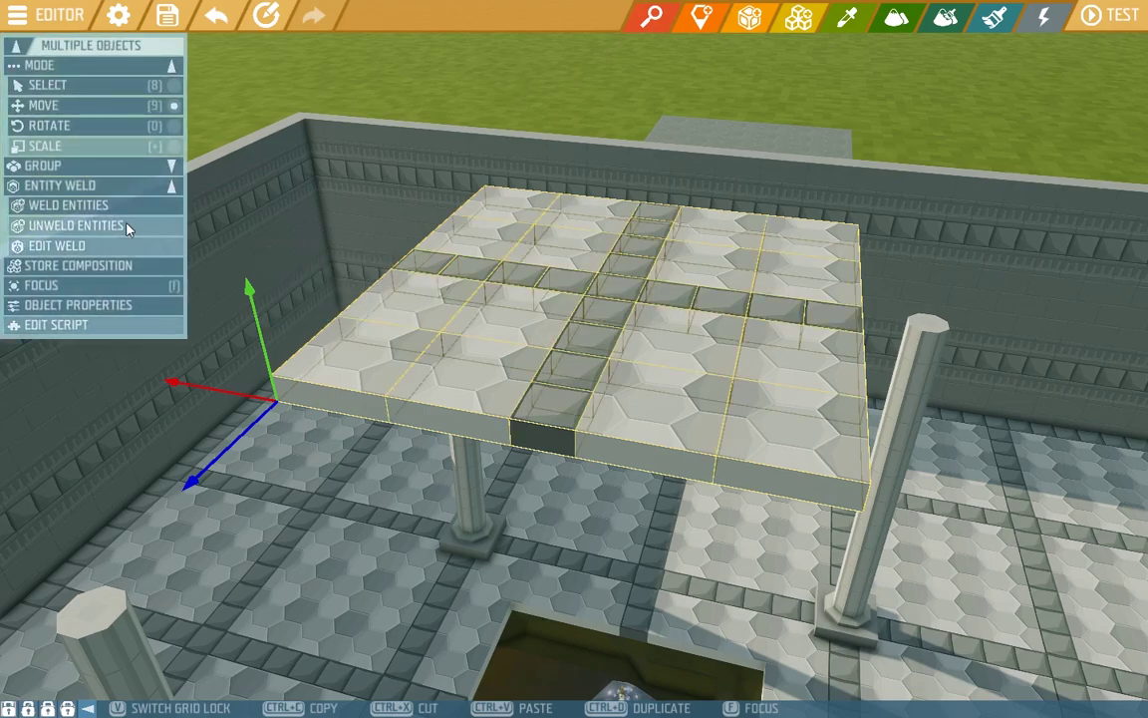
pyautogui.click(139, 169)
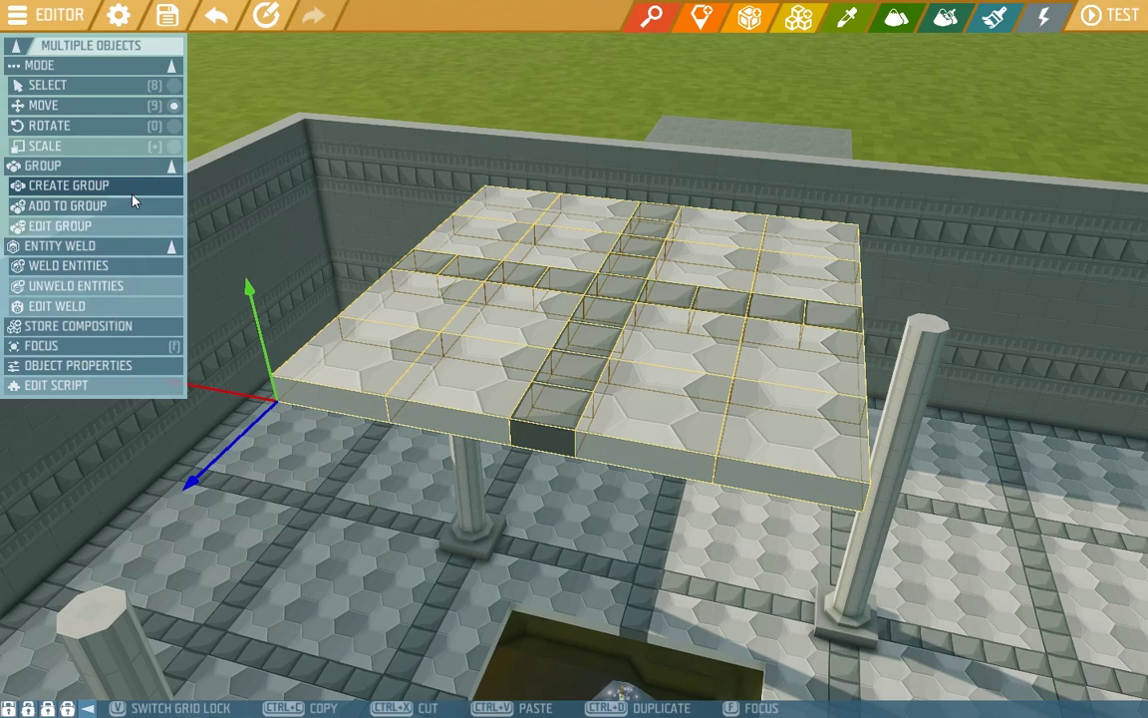
# Step: Create a group from the selected stone tiles, producing Group 120
pyautogui.click(90, 185)
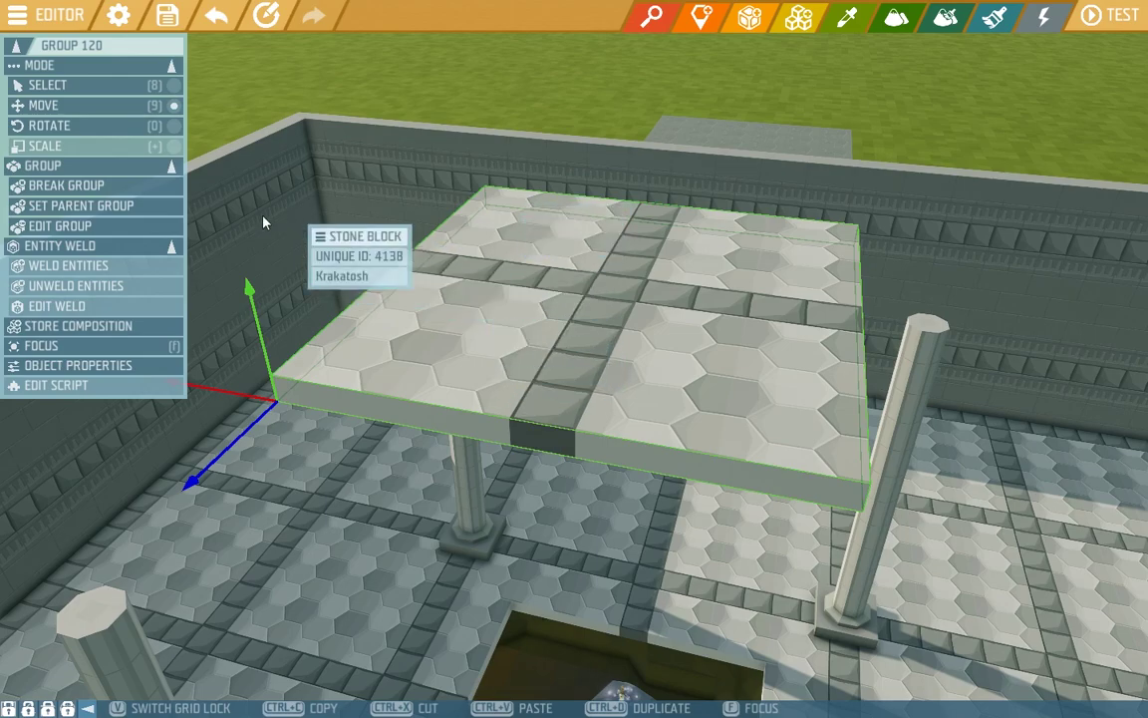
# Step: In Edit Group mode, set Group 120's pivot to one chosen stone block
pyautogui.click(125, 234)
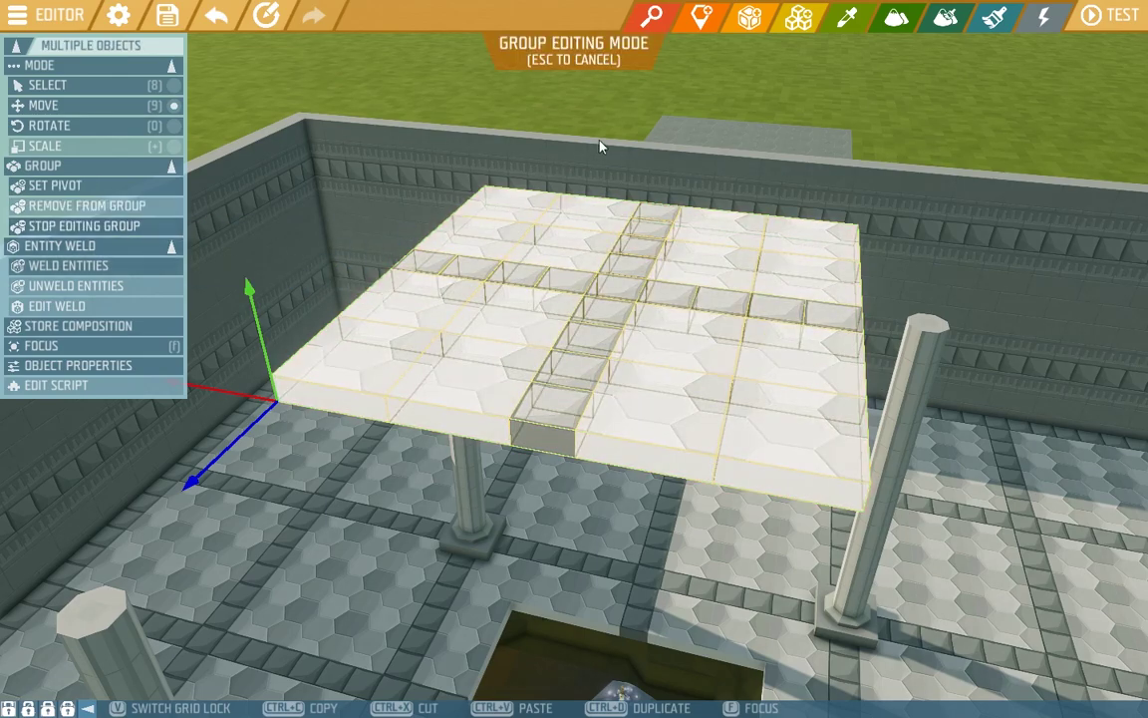
pyautogui.click(366, 362)
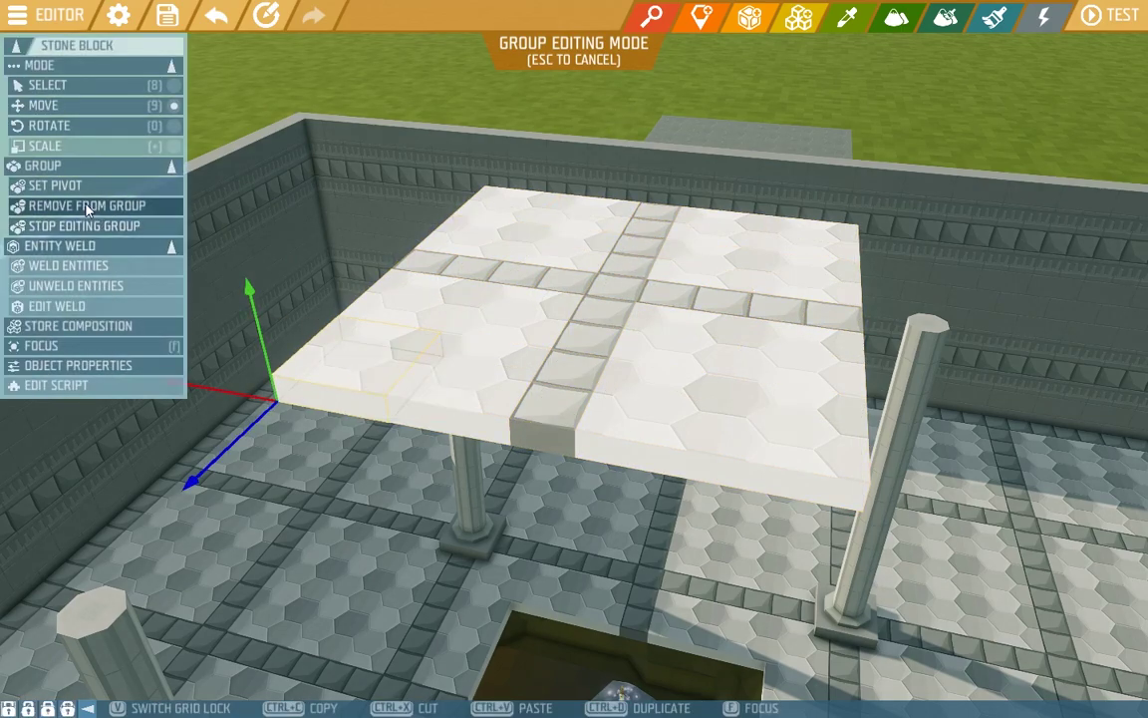
pyautogui.click(172, 189)
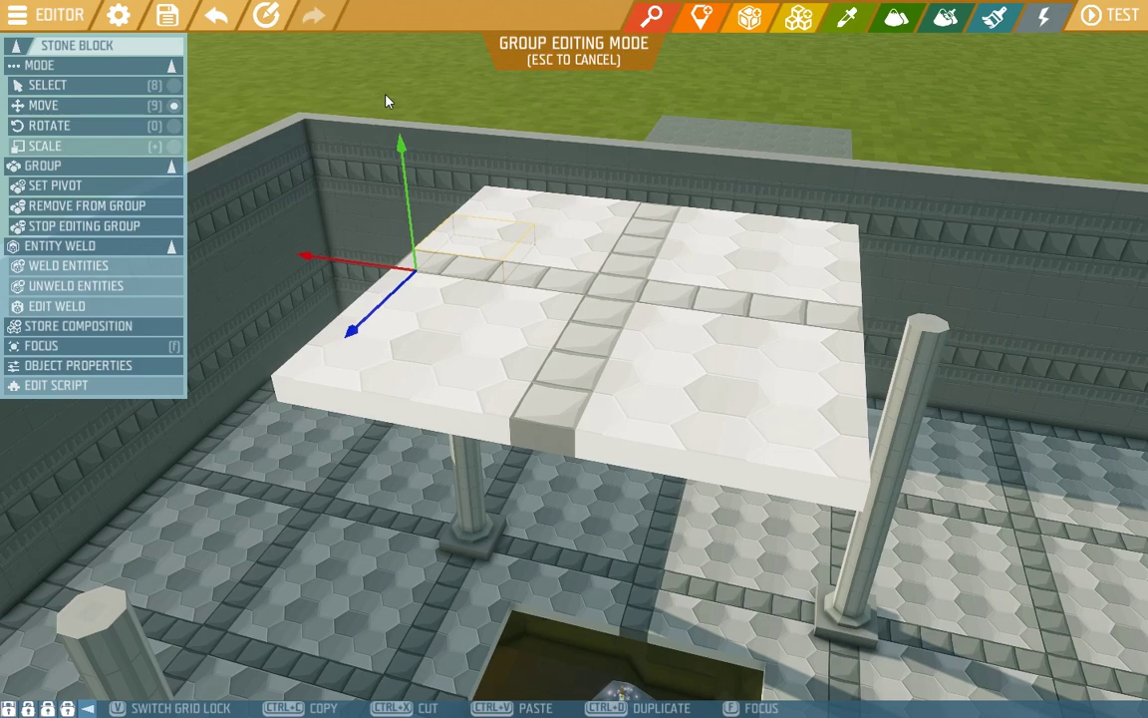
# Step: Exit Group Editing Mode with Esc
pyautogui.press('Escape')
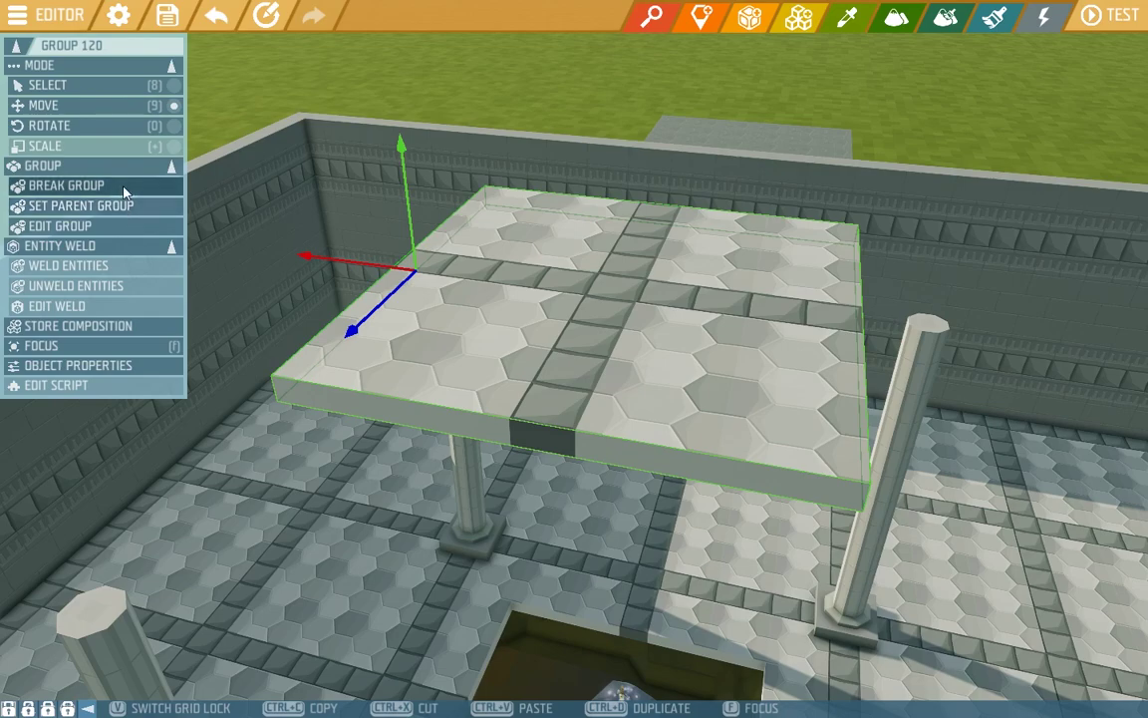
# Step: Break up Group 120 and weld its stone floor tiles into one entity
pyautogui.click(125, 187)
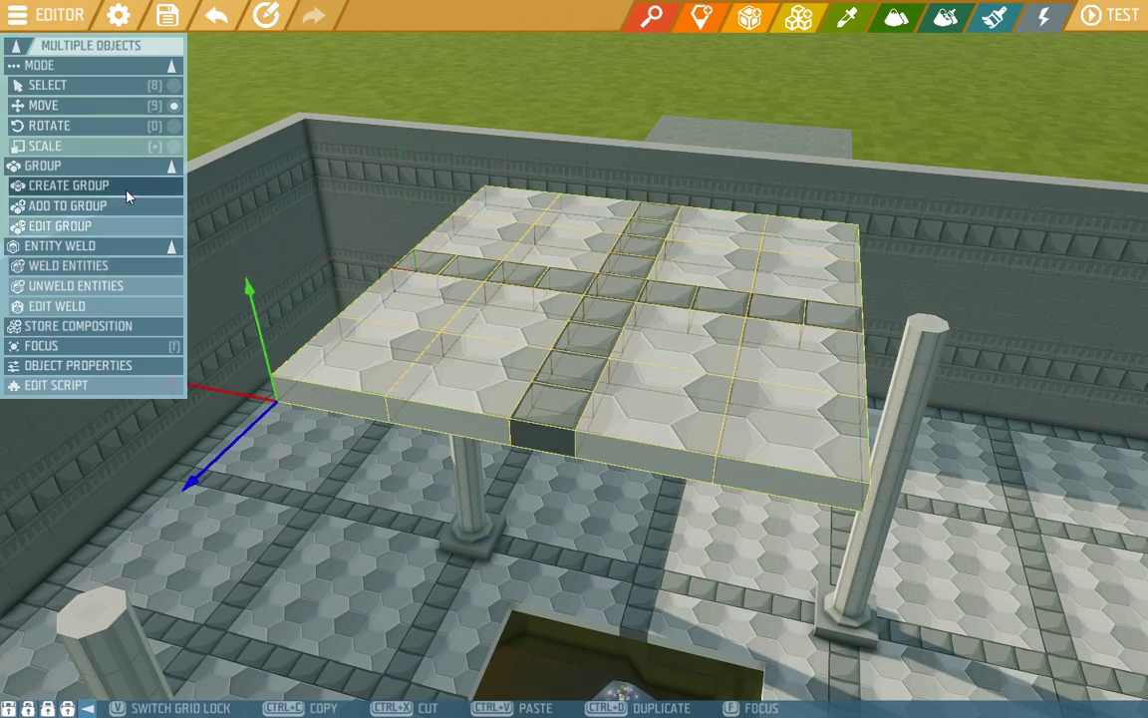
pyautogui.click(116, 266)
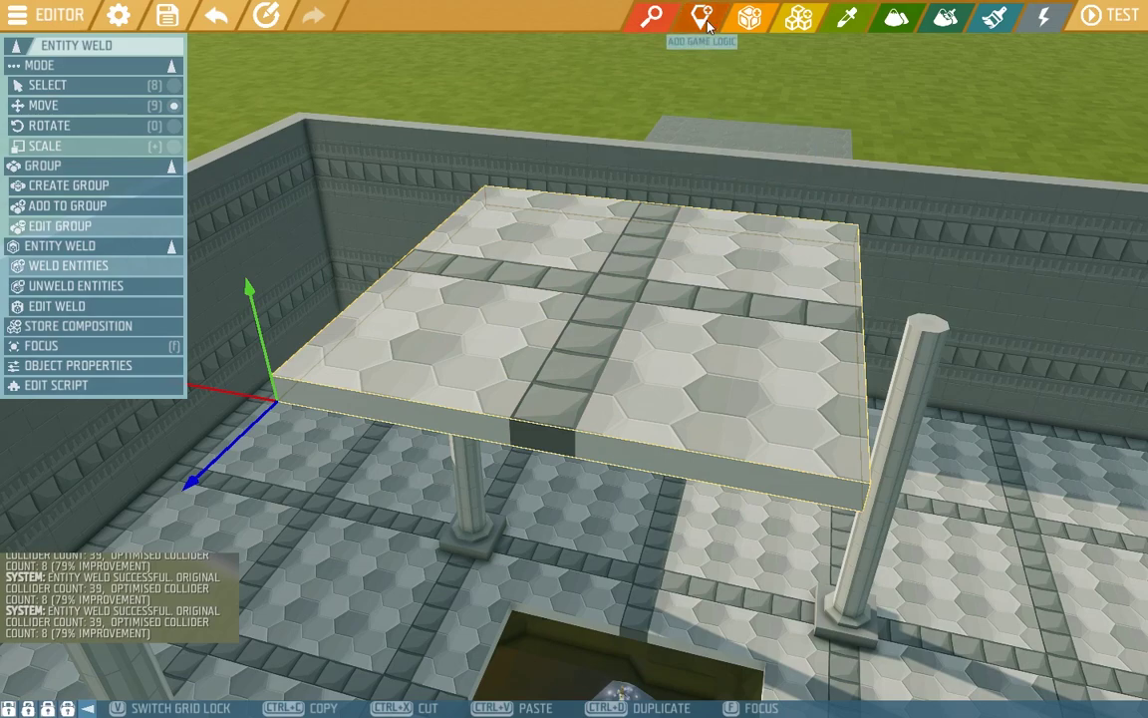
# Step: Search game logic for 'parti' and place a Particle Effect at the floor's centre
pyautogui.click(723, 44)
pyautogui.click(1005, 67)
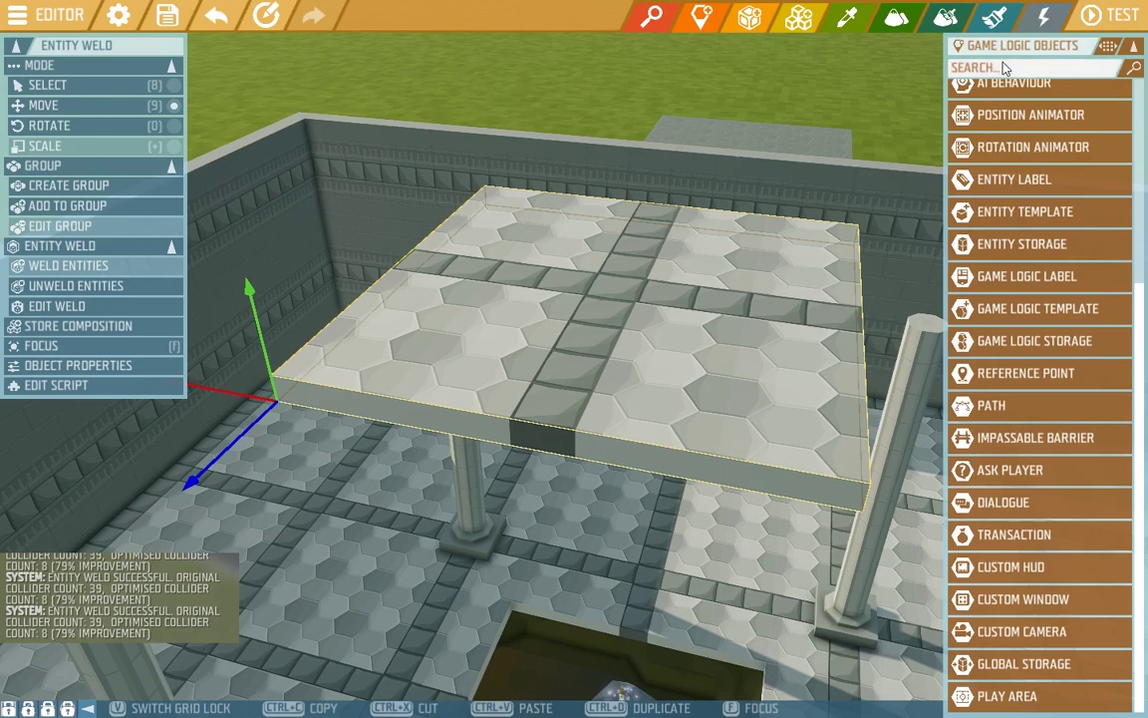
pyautogui.write('PARTI')
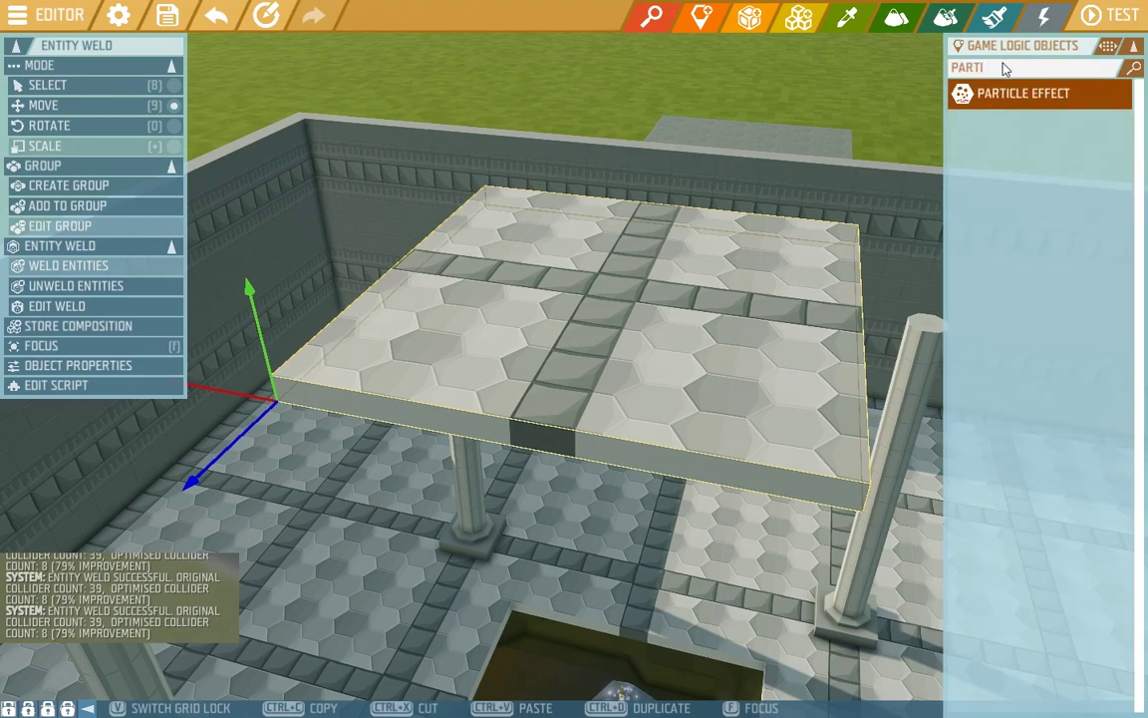
pyautogui.click(997, 94)
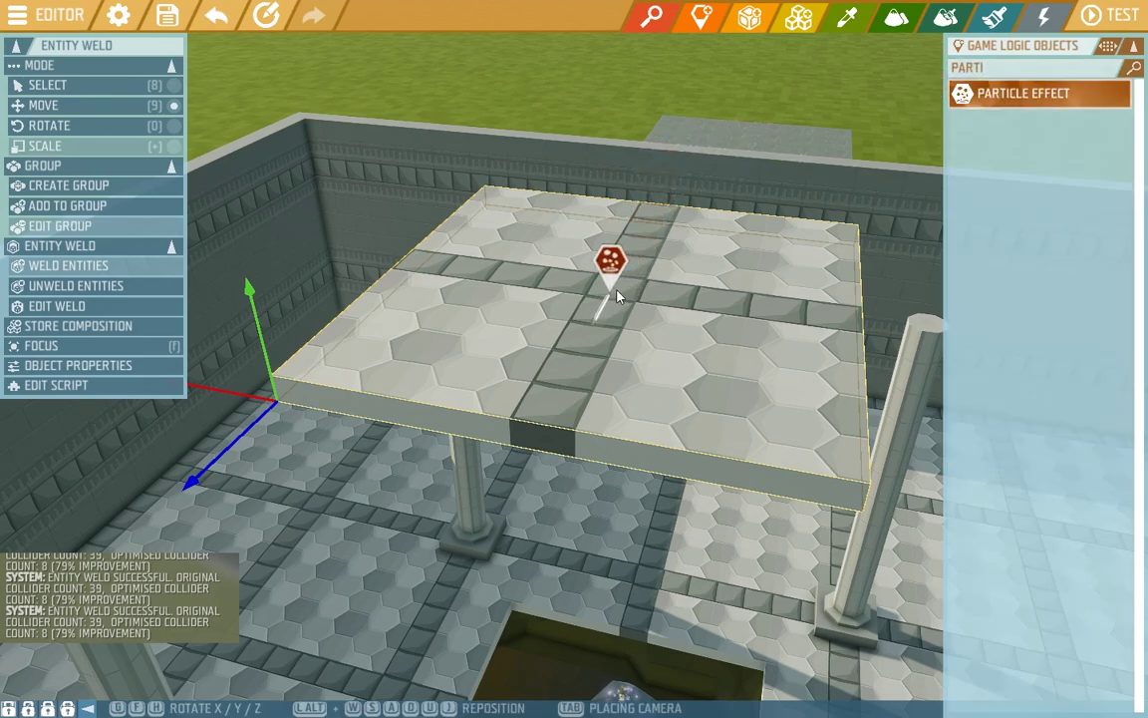
pyautogui.click(613, 267)
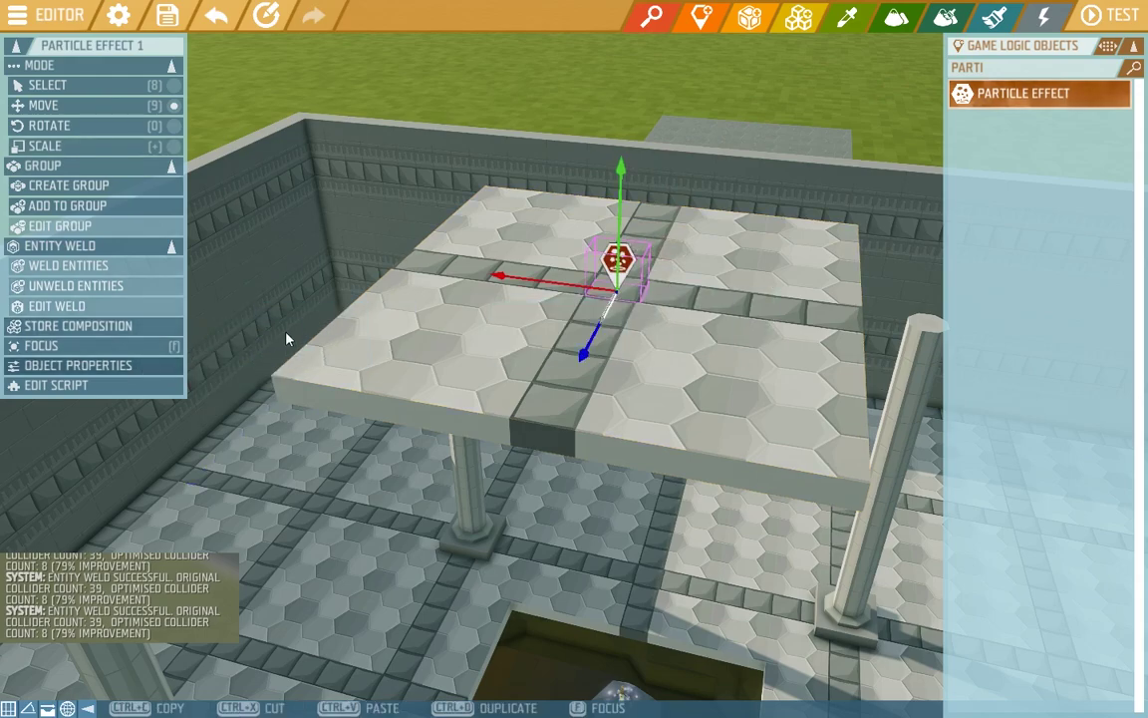
# Step: Create Group 121 from the particle effect and add the welded stone floor to it
pyautogui.click(155, 188)
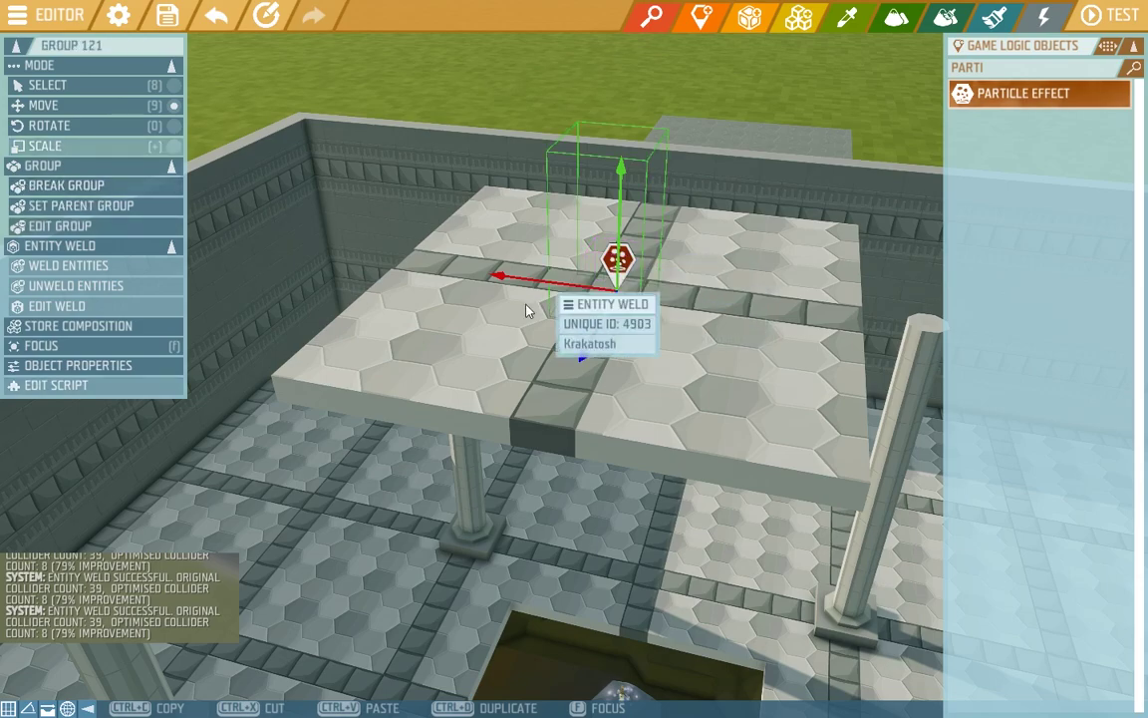
pyautogui.click(465, 356)
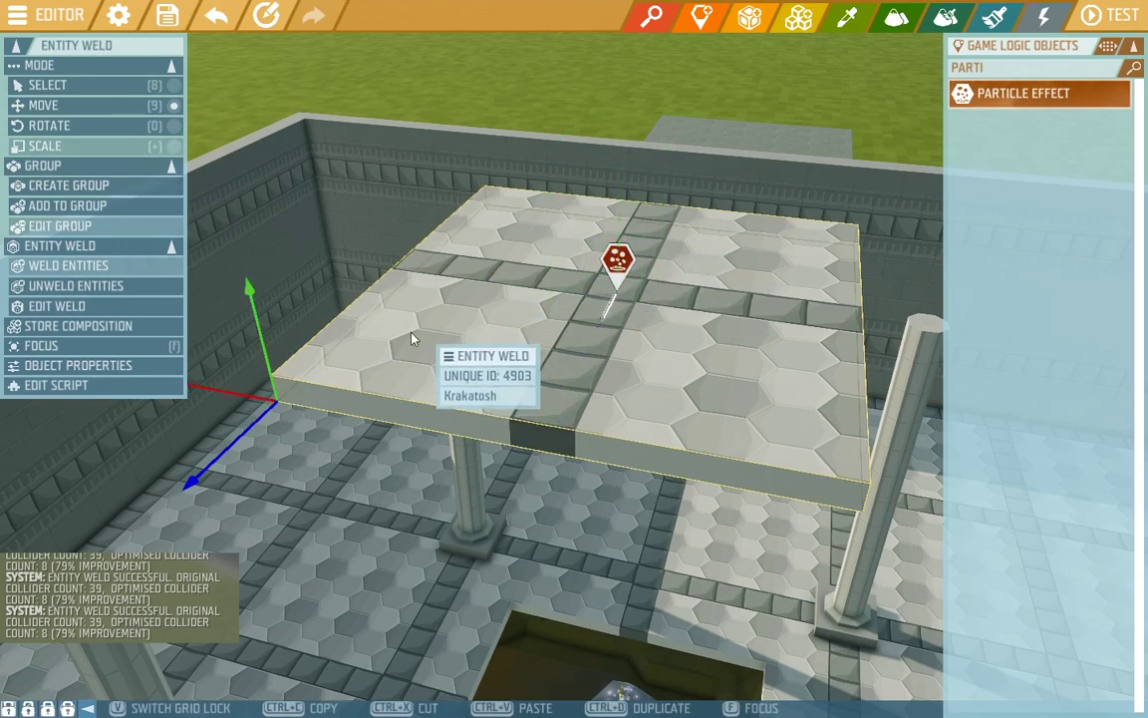
pyautogui.click(115, 210)
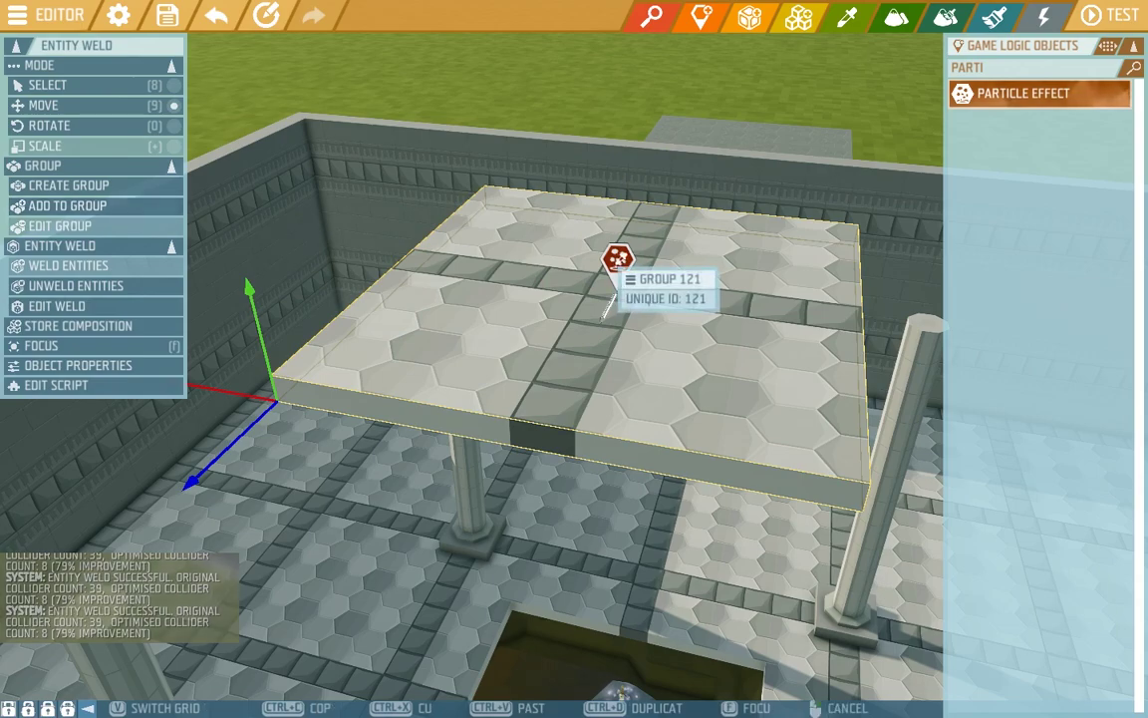
pyautogui.click(617, 264)
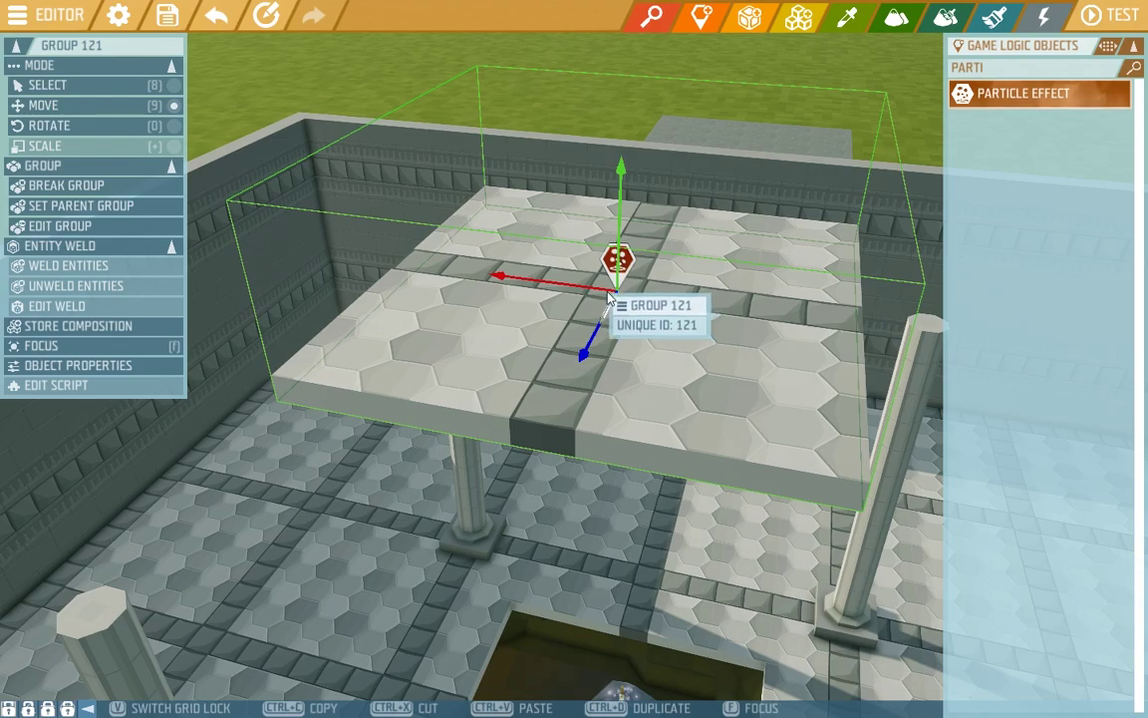
# Step: Enter Group 121 editing and open Particle Effect 1's properties window
pyautogui.click(137, 224)
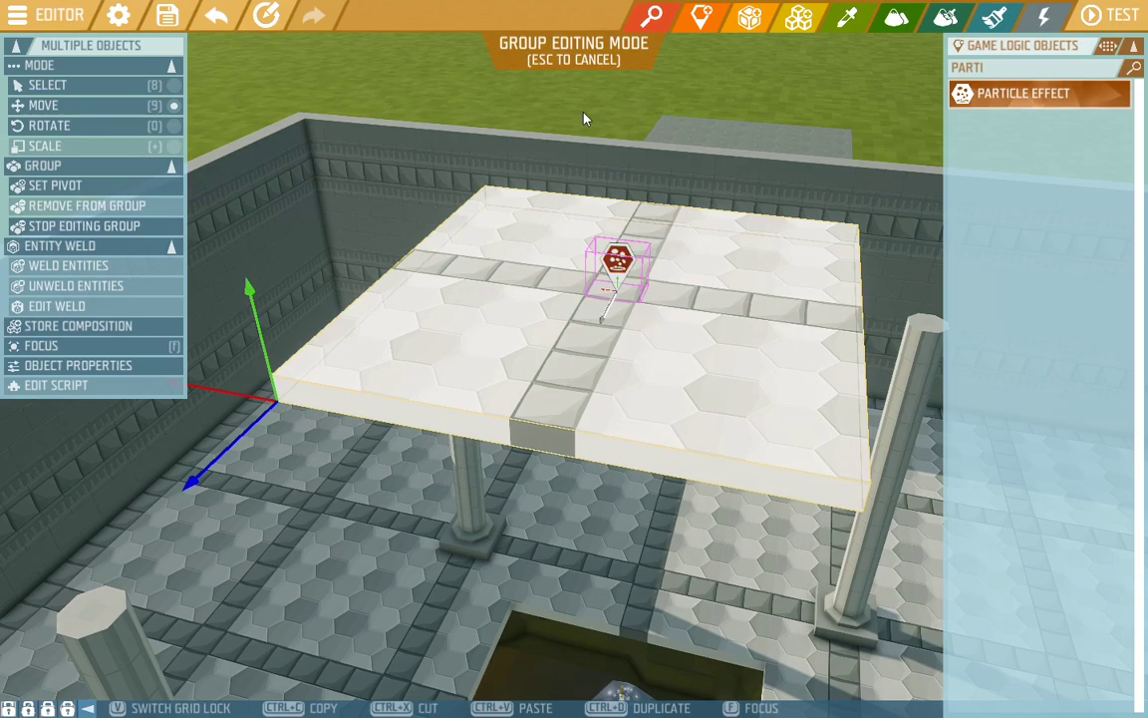
pyautogui.click(524, 100)
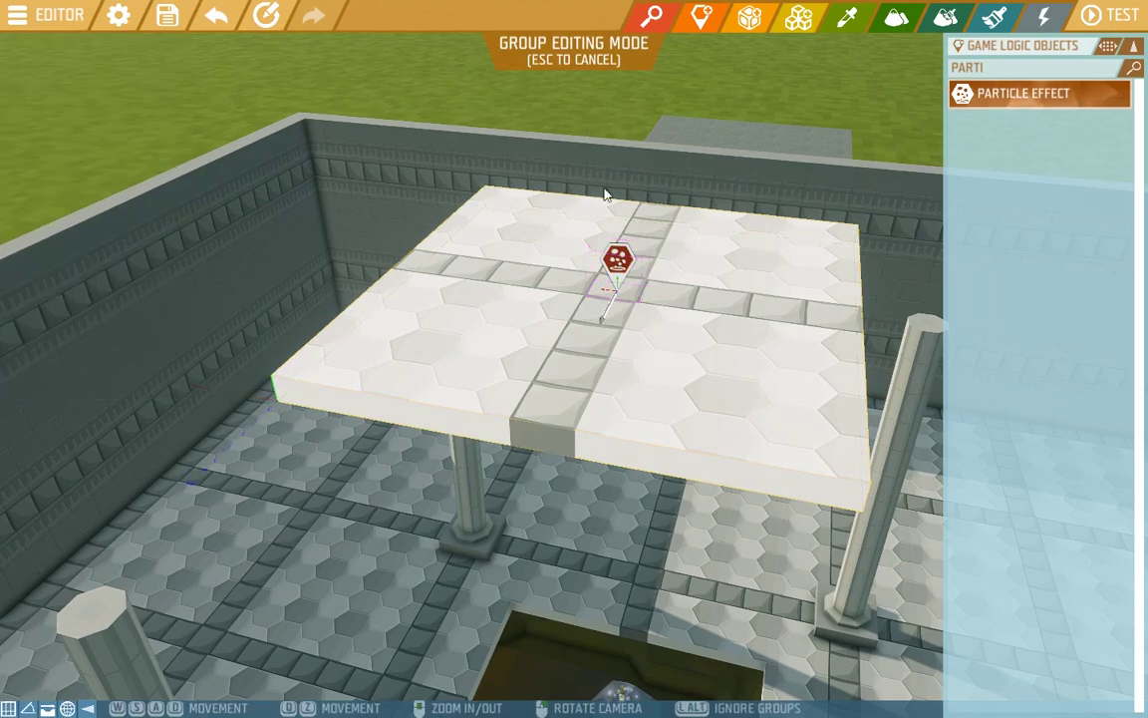
pyautogui.doubleClick(626, 258)
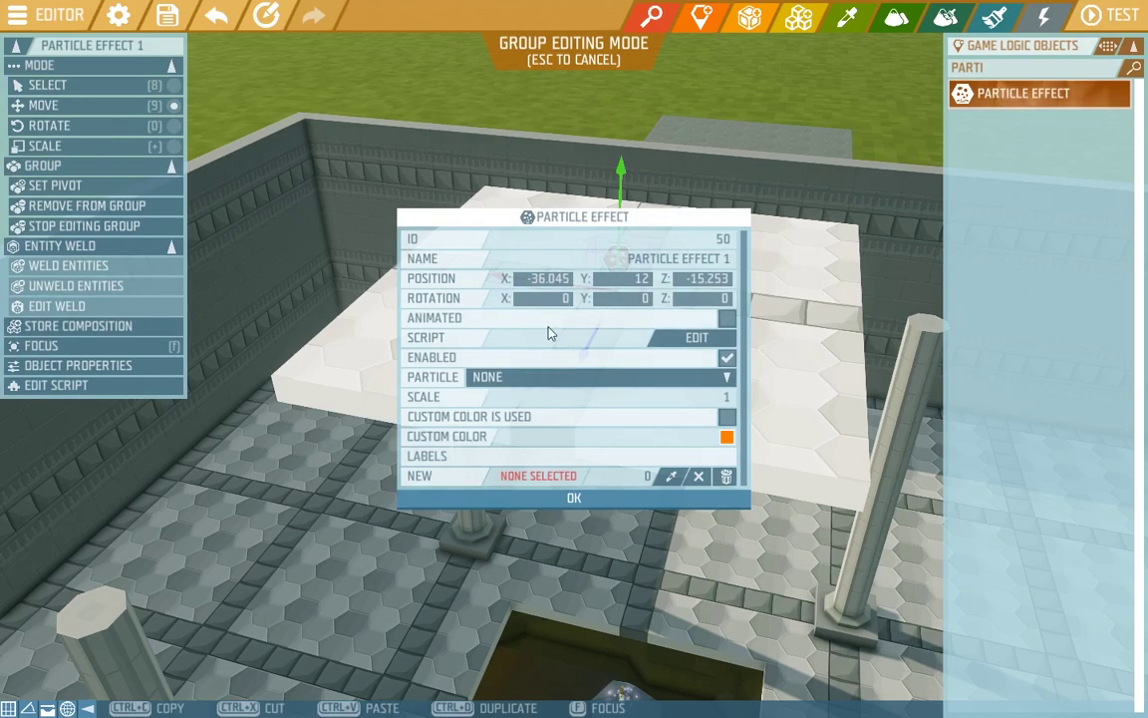
# Step: Set the particle type to Teleport Sphere
pyautogui.click(672, 384)
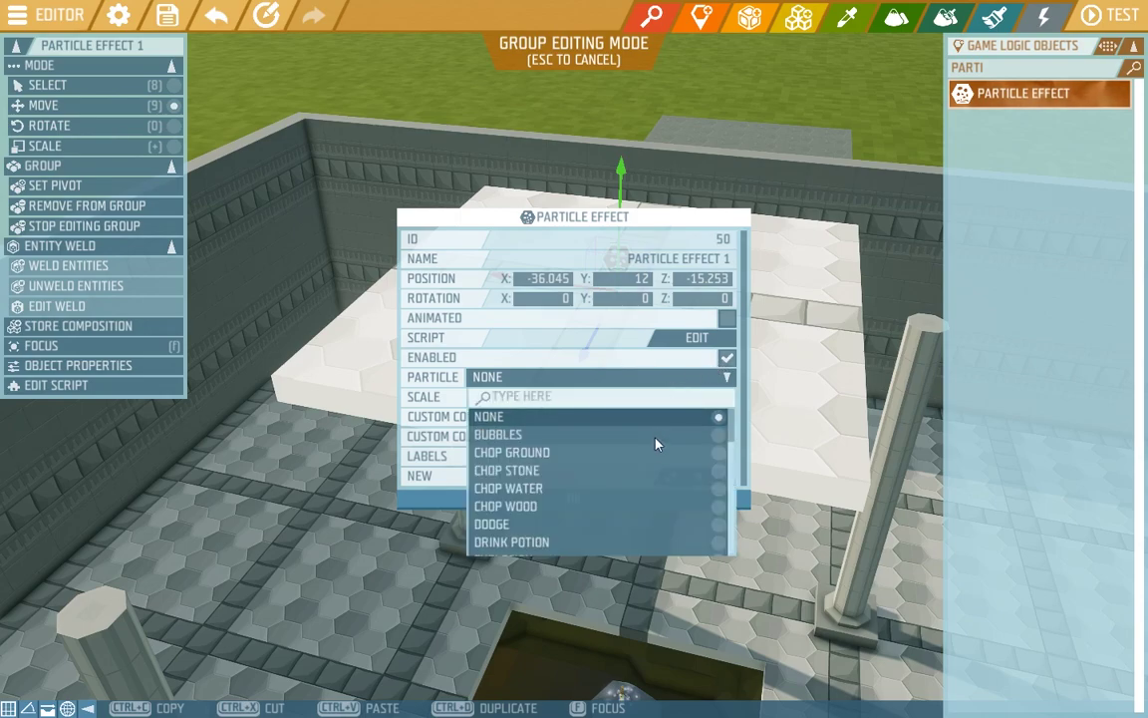
pyautogui.scroll(-2, 654, 446)
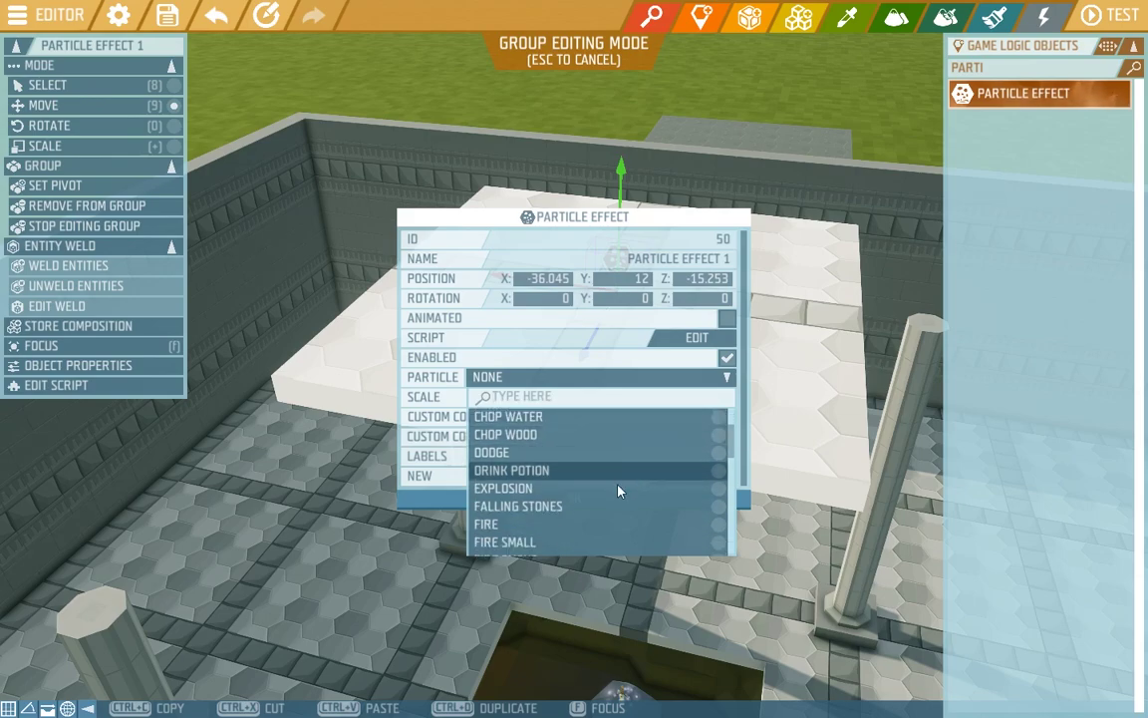
pyautogui.scroll(-4, 626, 480)
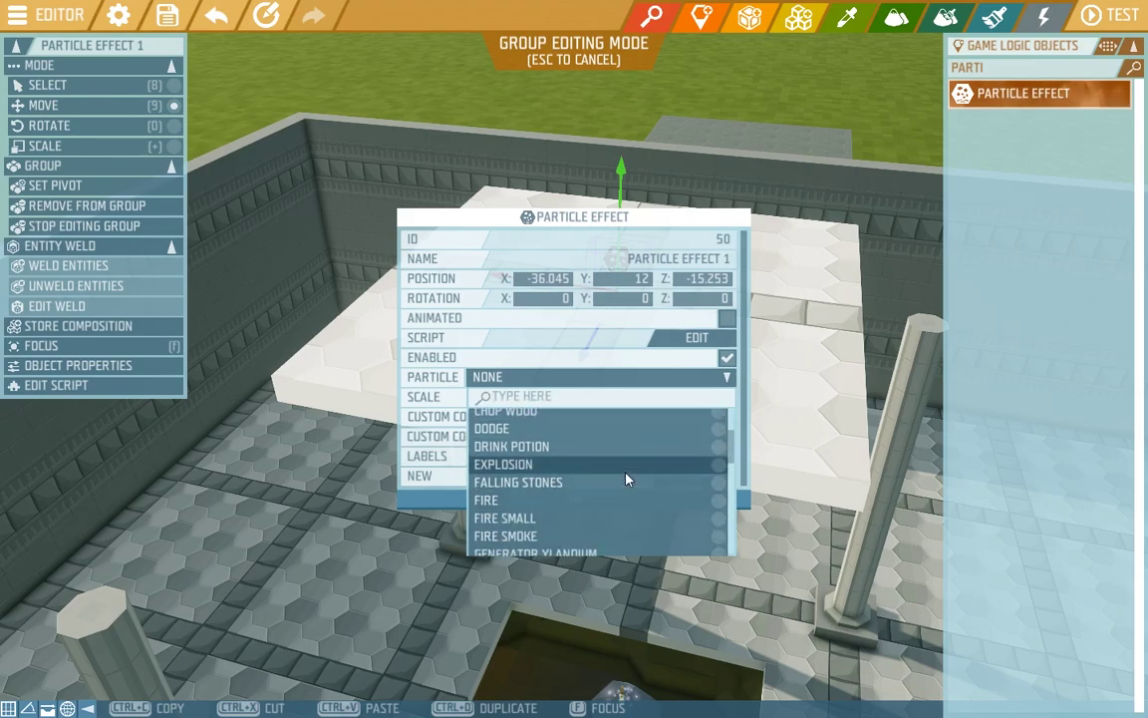
pyautogui.scroll(-6, 626, 480)
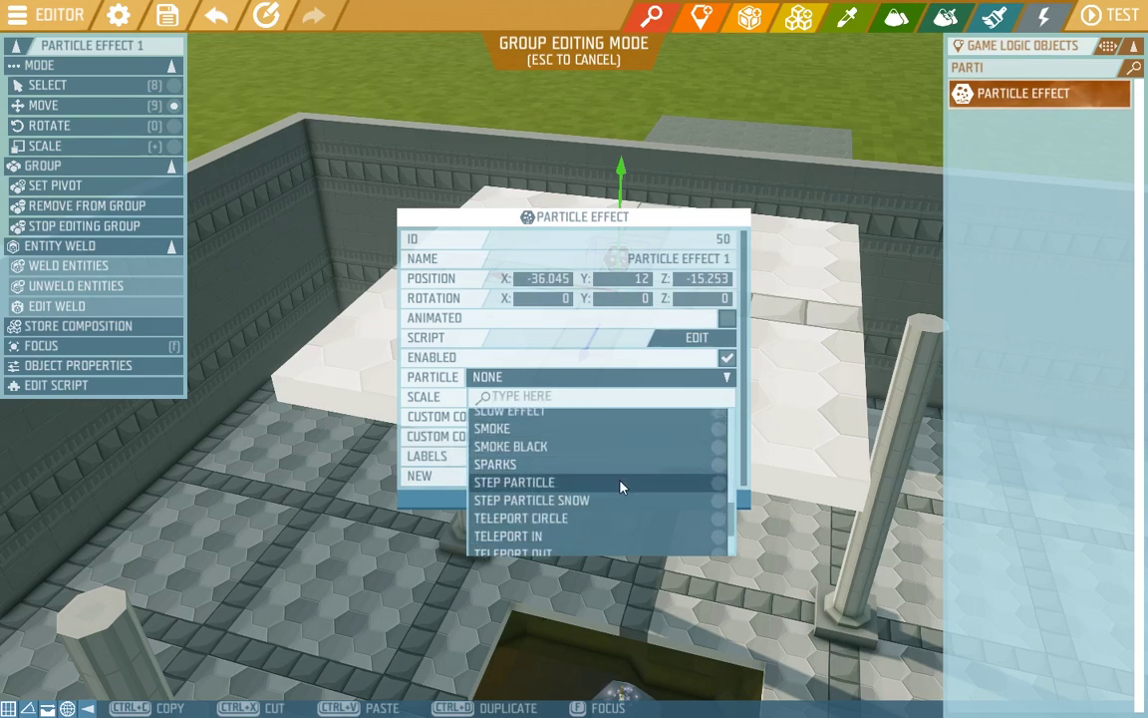
pyautogui.scroll(-1, 598, 488)
pyautogui.click(564, 550)
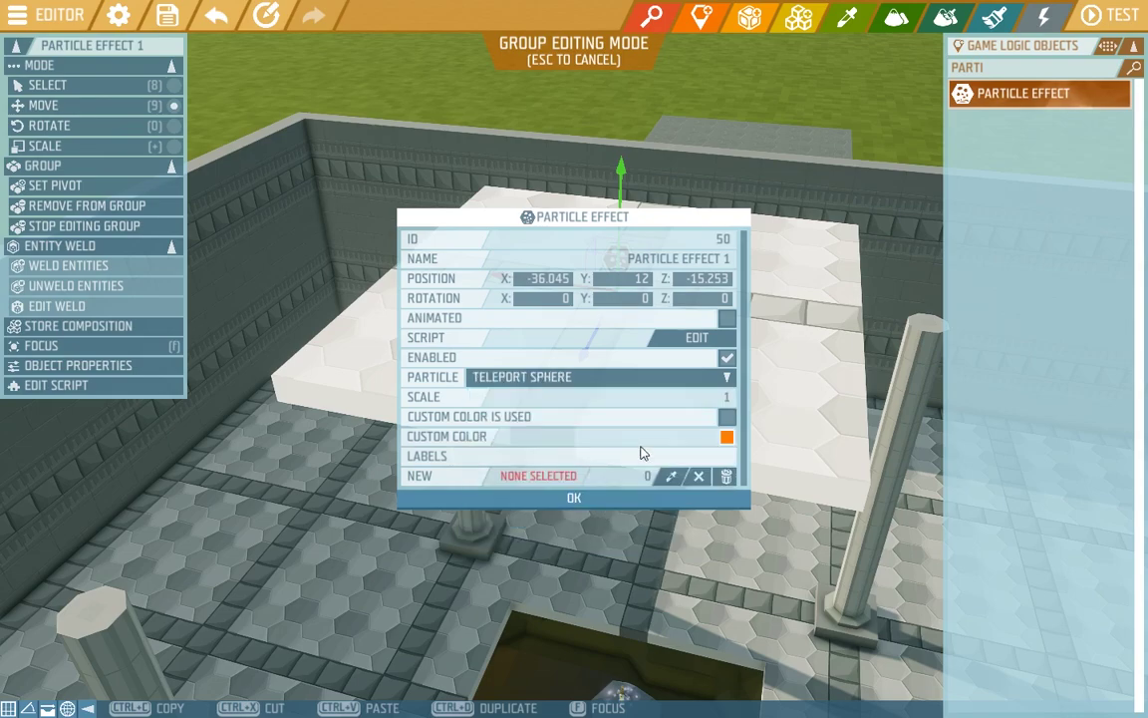
# Step: Set the particle scale to 2, enable Custom Color Is Used, and confirm
pyautogui.click(706, 398)
pyautogui.write('2')
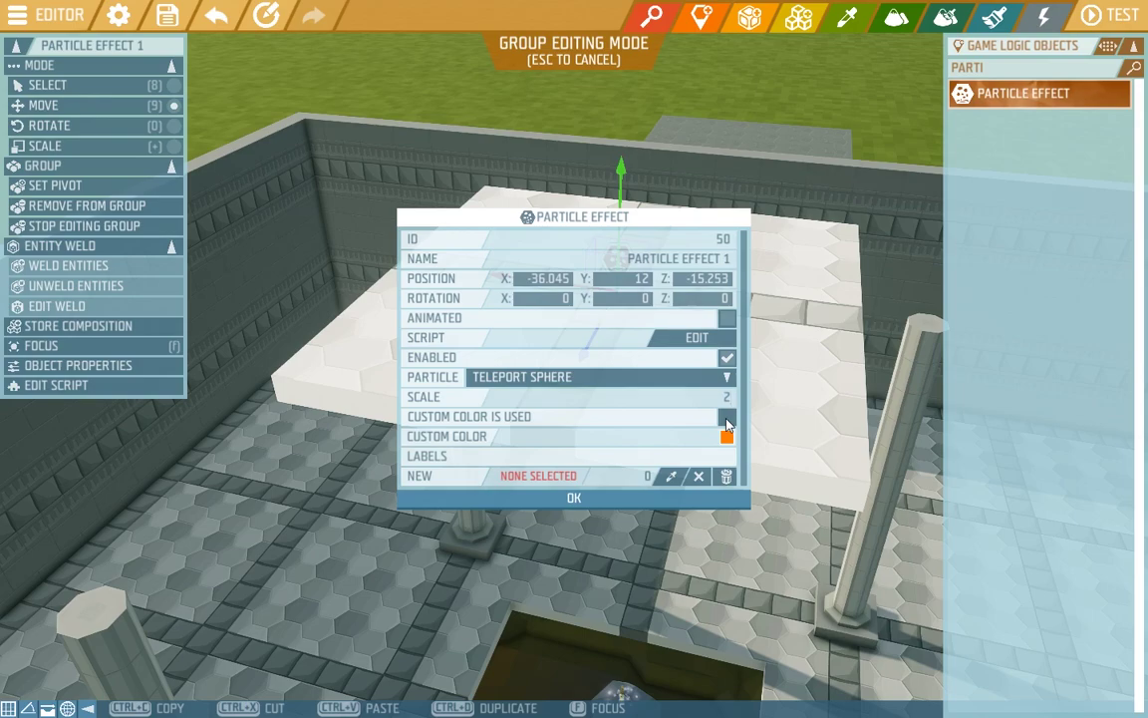
pyautogui.click(727, 419)
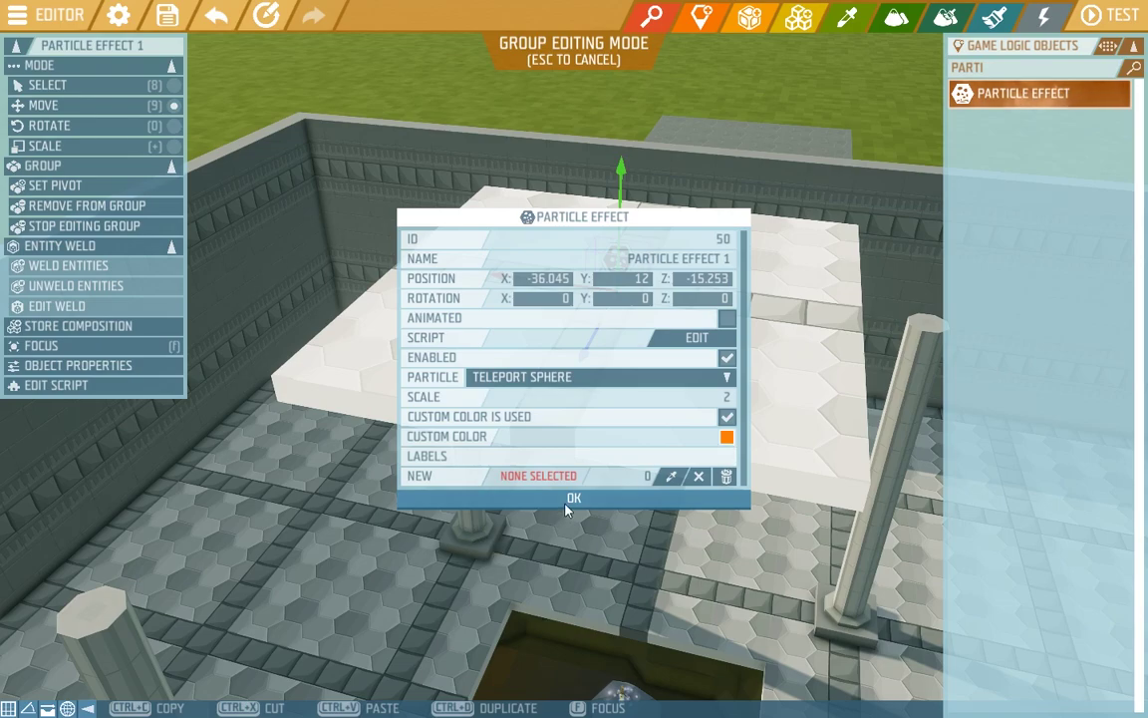
pyautogui.click(574, 498)
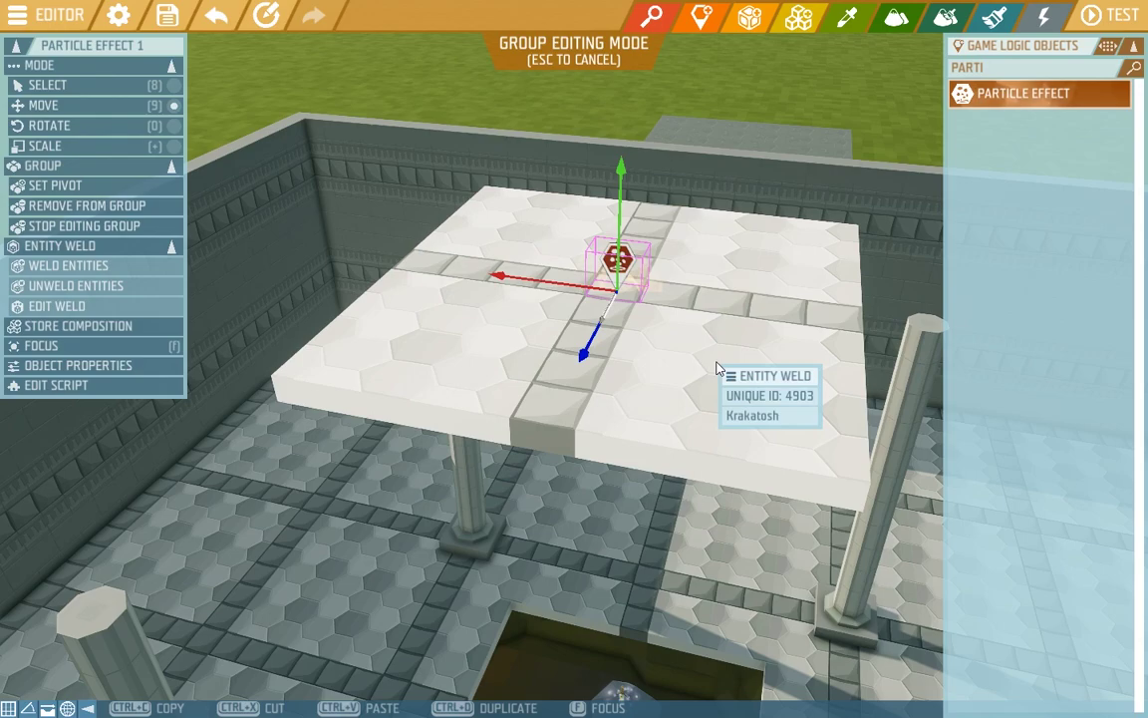